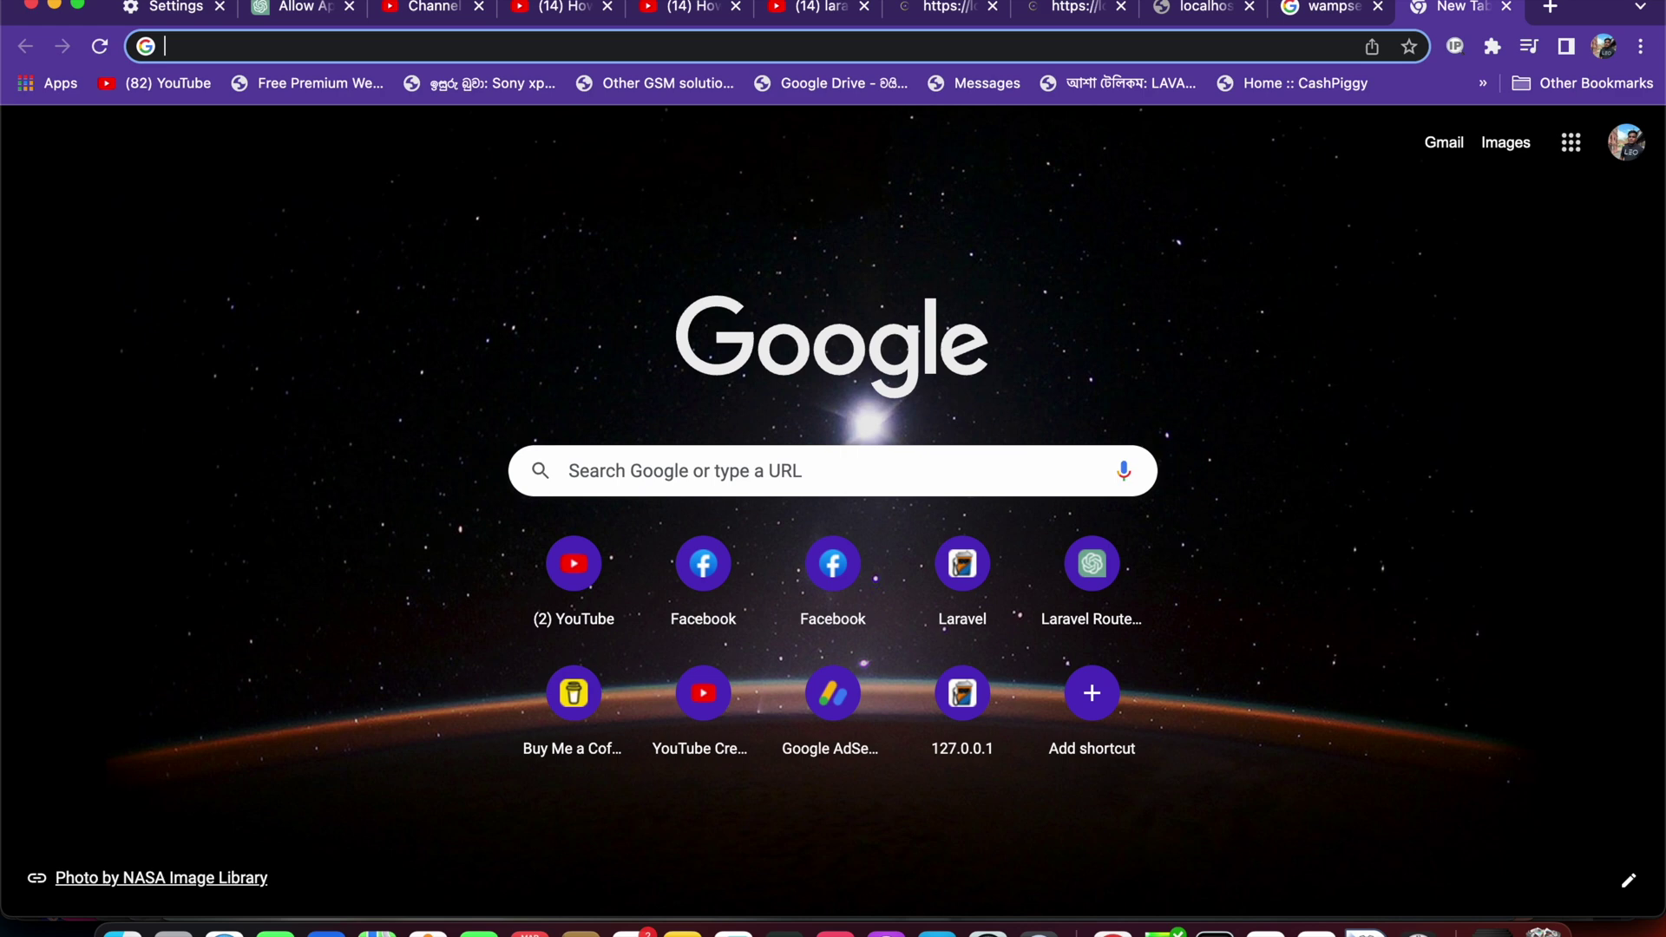
Step: Search Google for xampp in place of the existing WampServer query and highlight the XAMPP title in the information box
click(1343, 7)
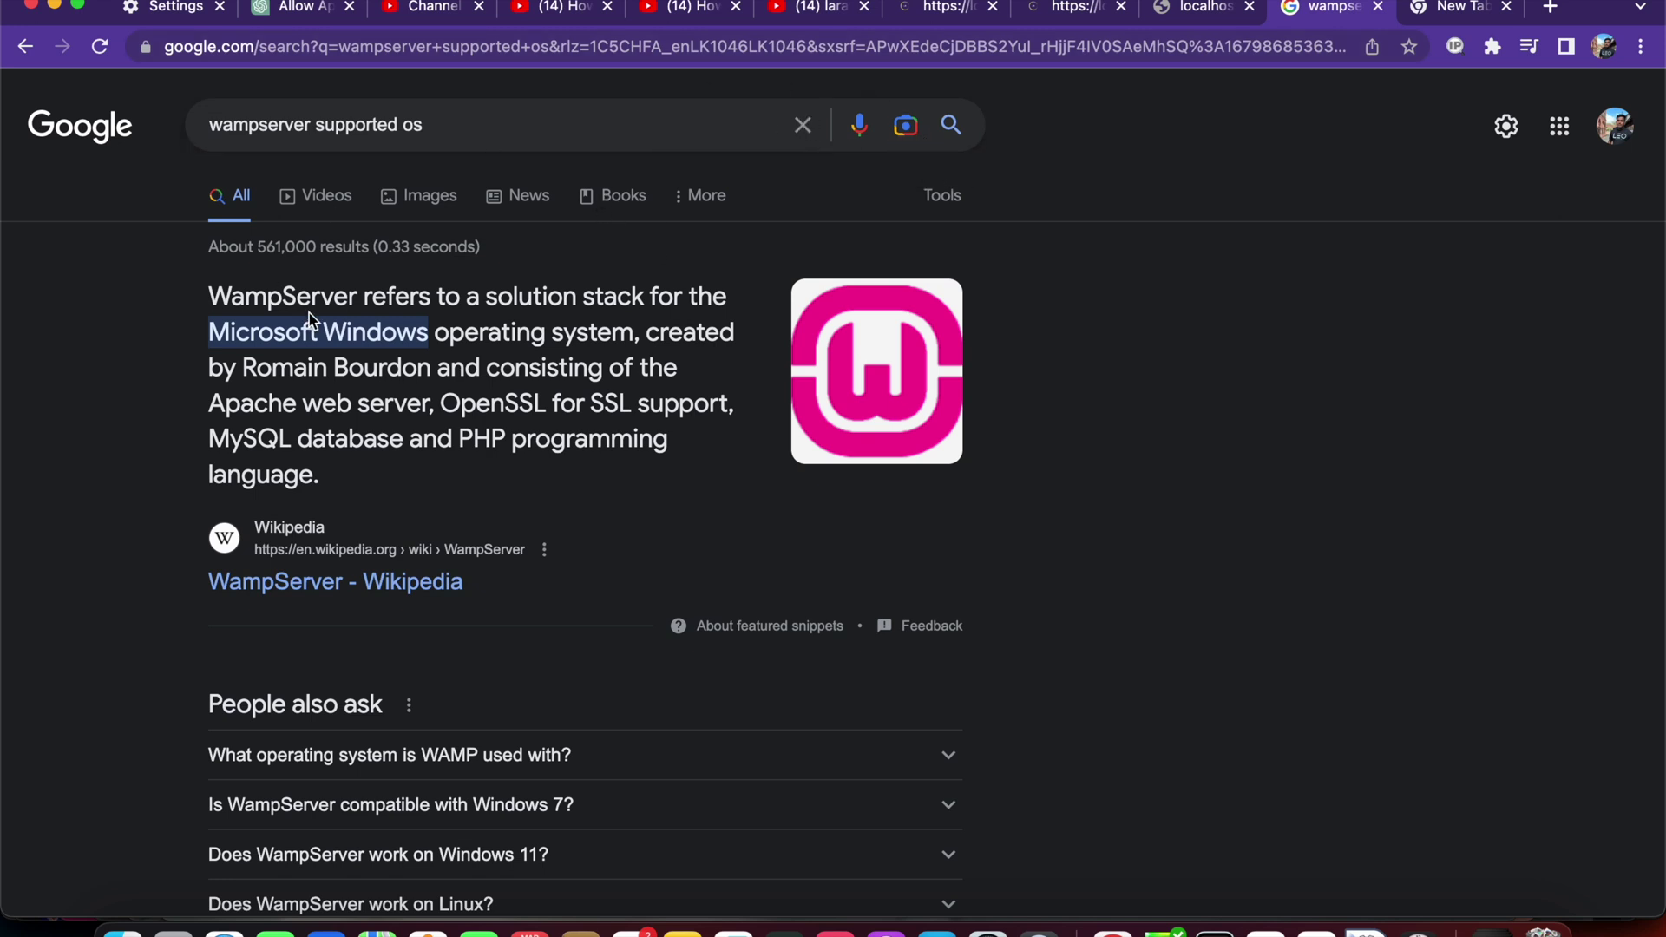
drag(490, 122, 30, 117)
text(x)
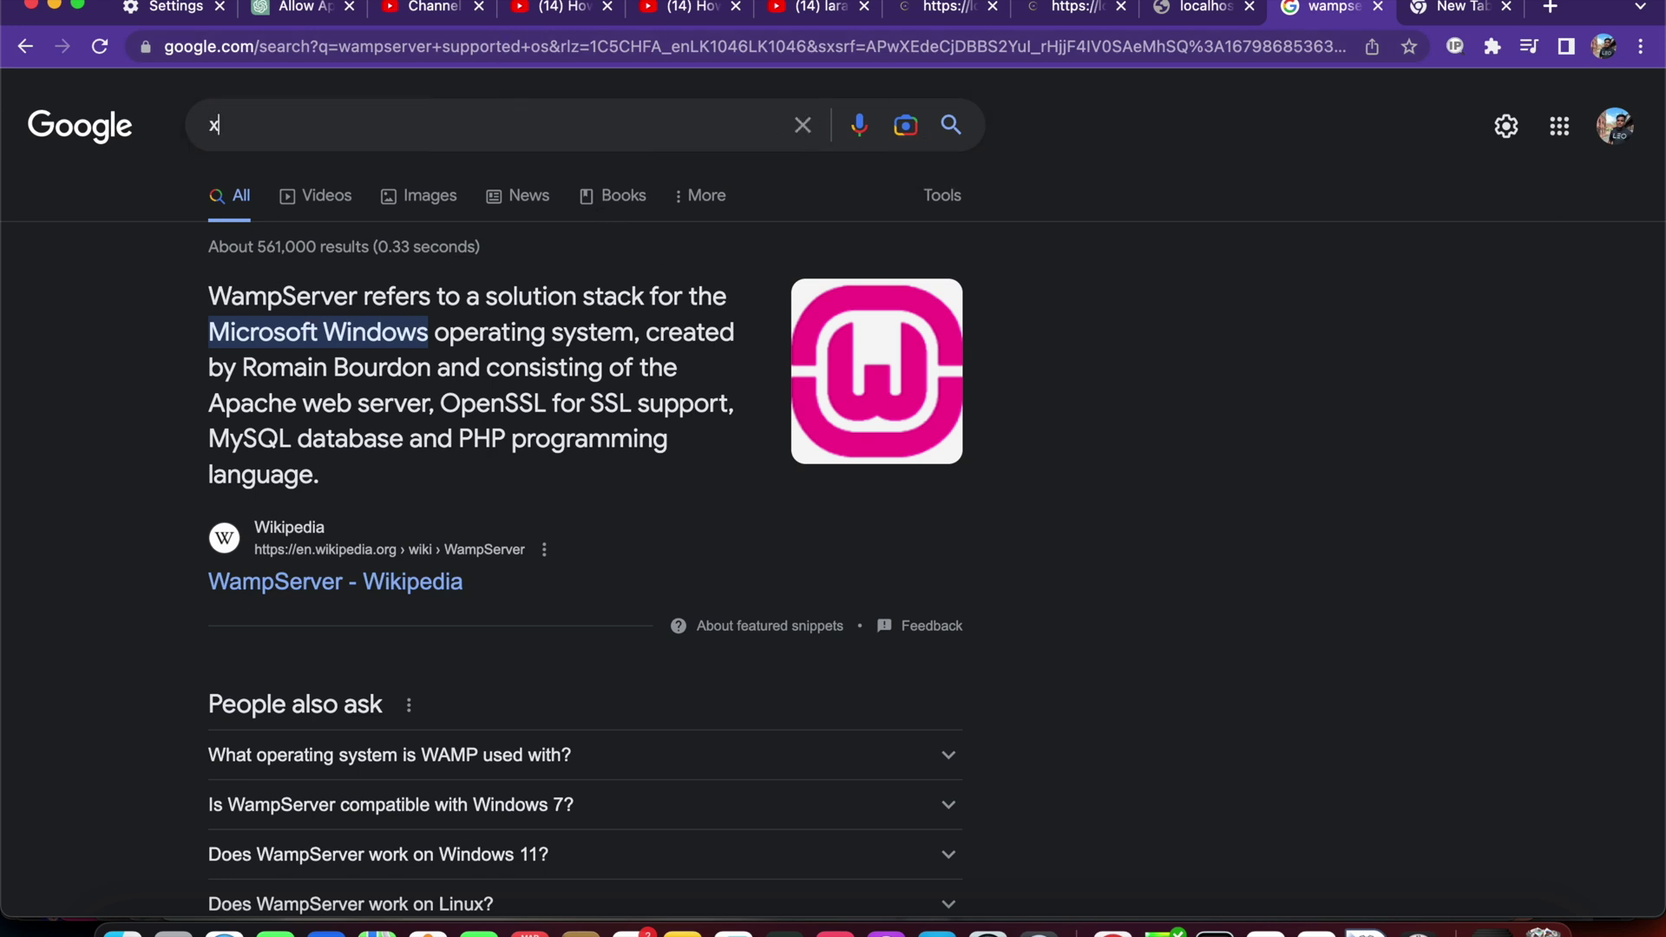
text(ampp)
key(Return)
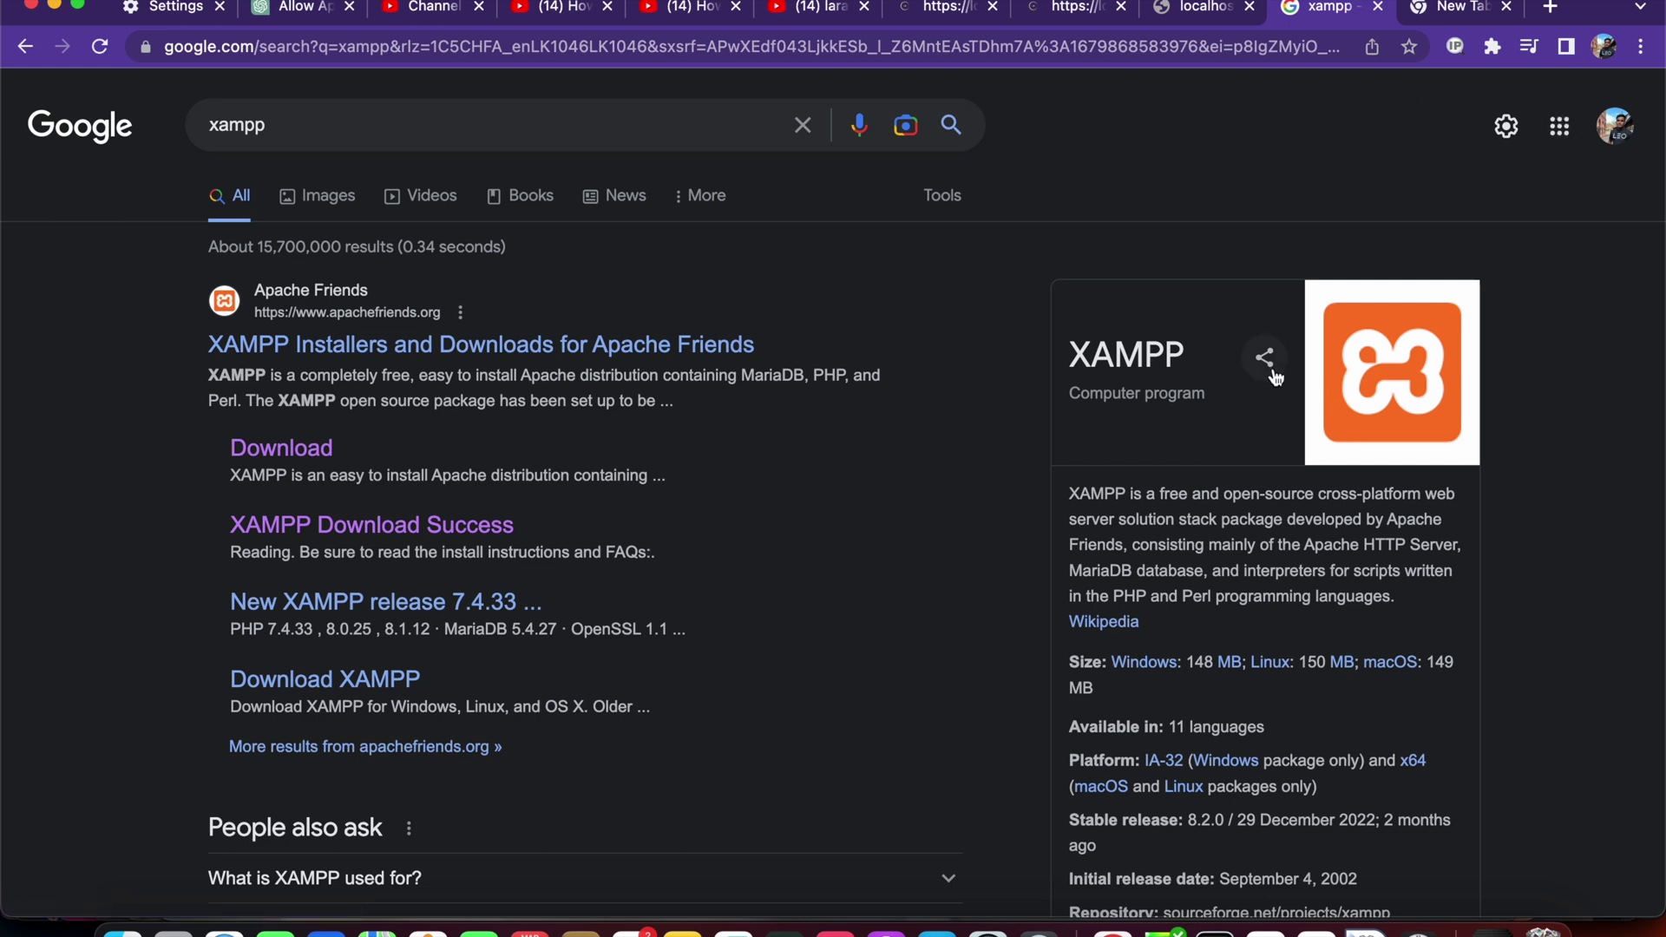
drag(1191, 357, 1053, 361)
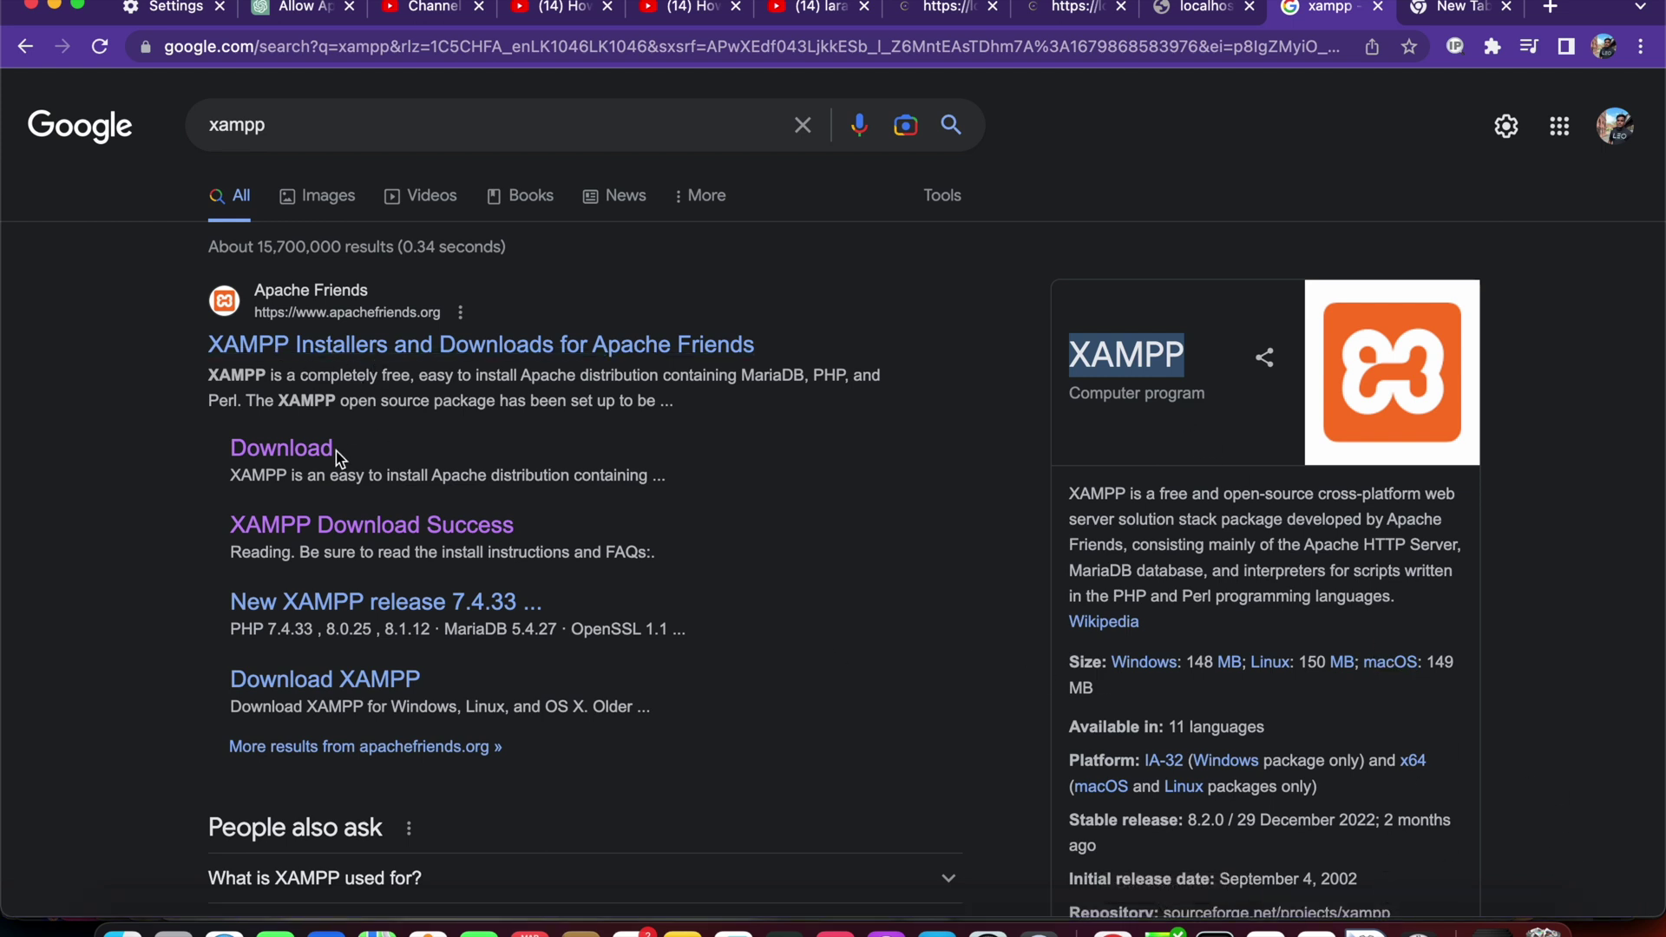
Step: Download the latest macOS installer, xampp-osx-8.2.0-0-installer.dmg, from SourceForge by way of the Apache Friends download page
click(296, 453)
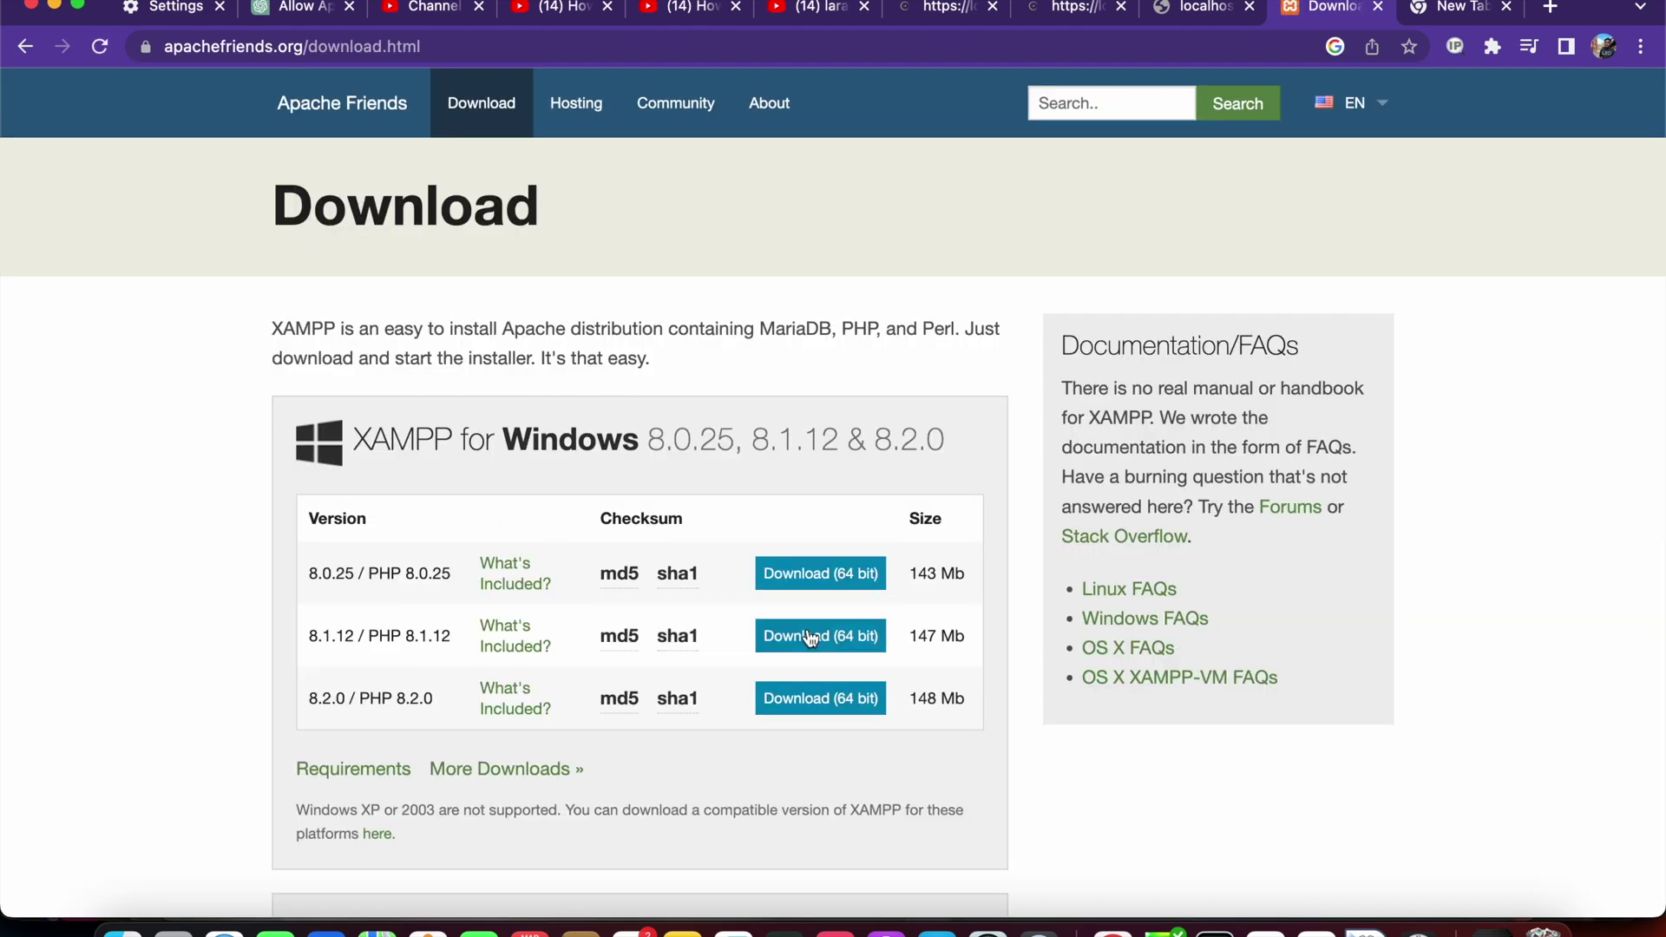
click(848, 701)
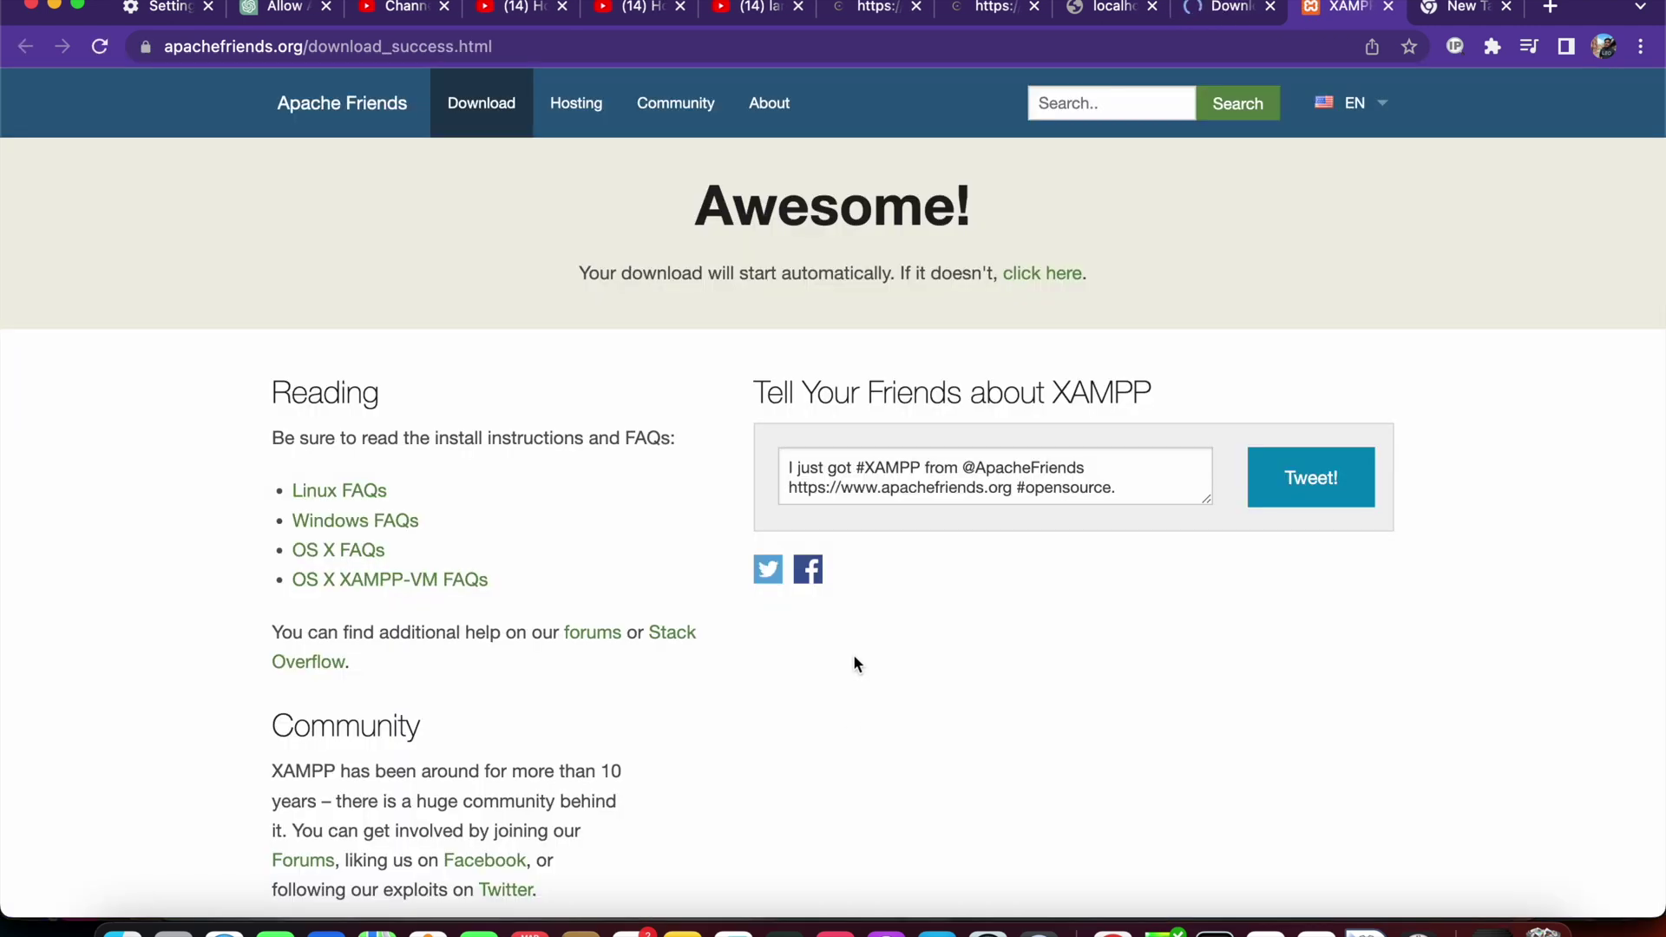
click(1023, 276)
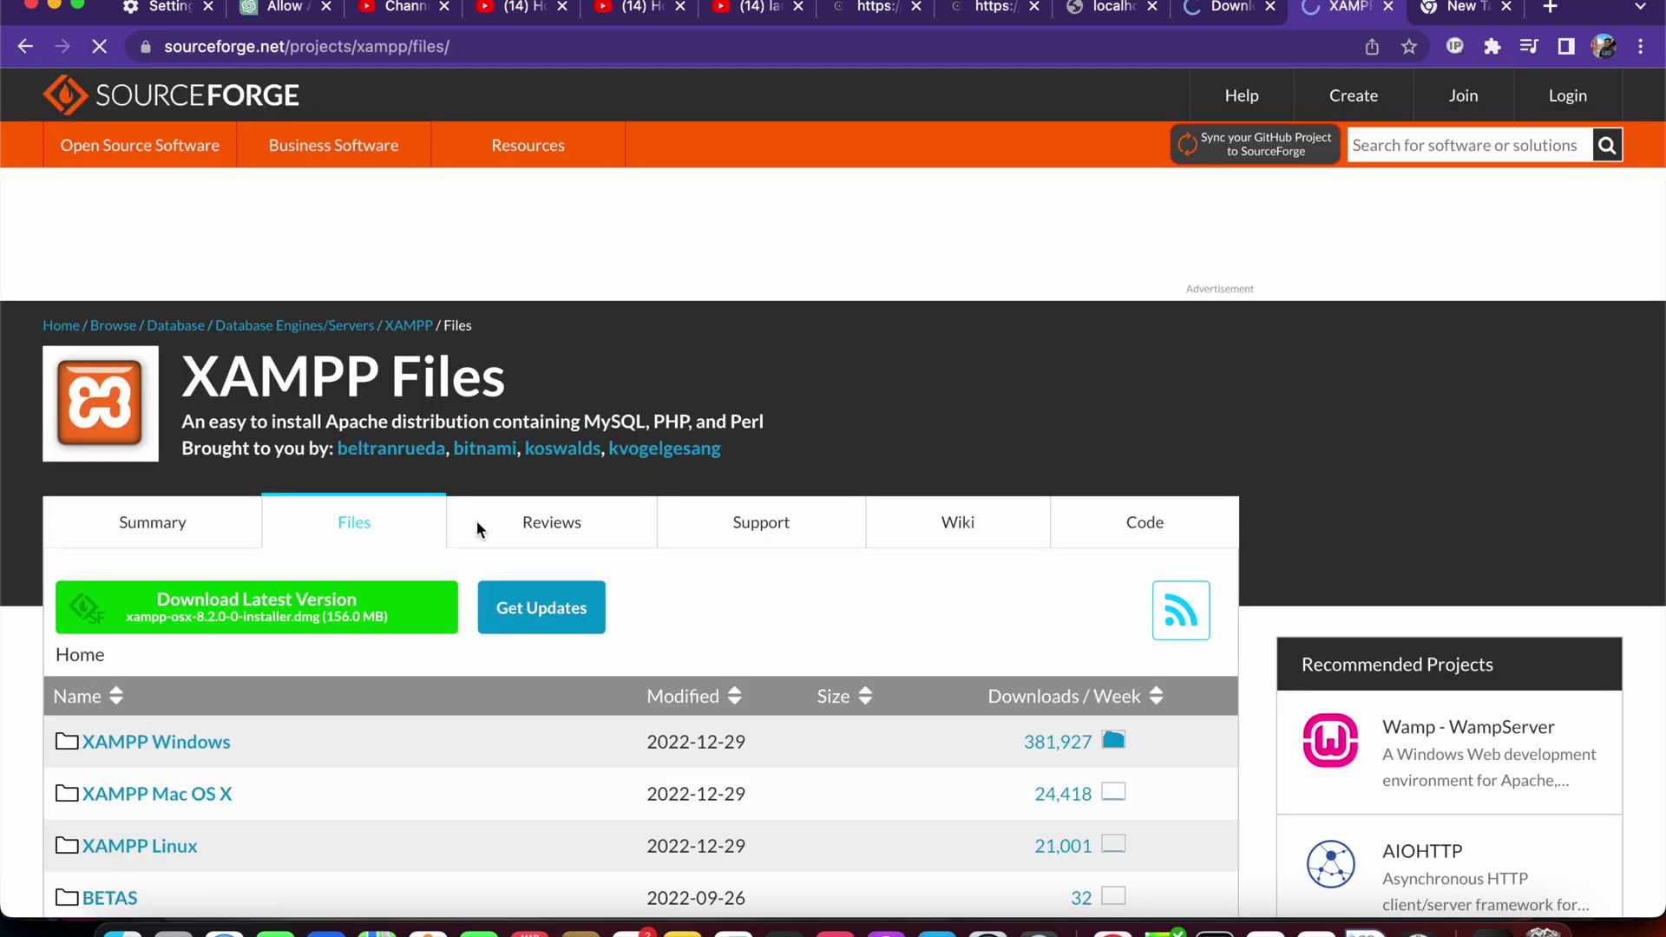
click(362, 621)
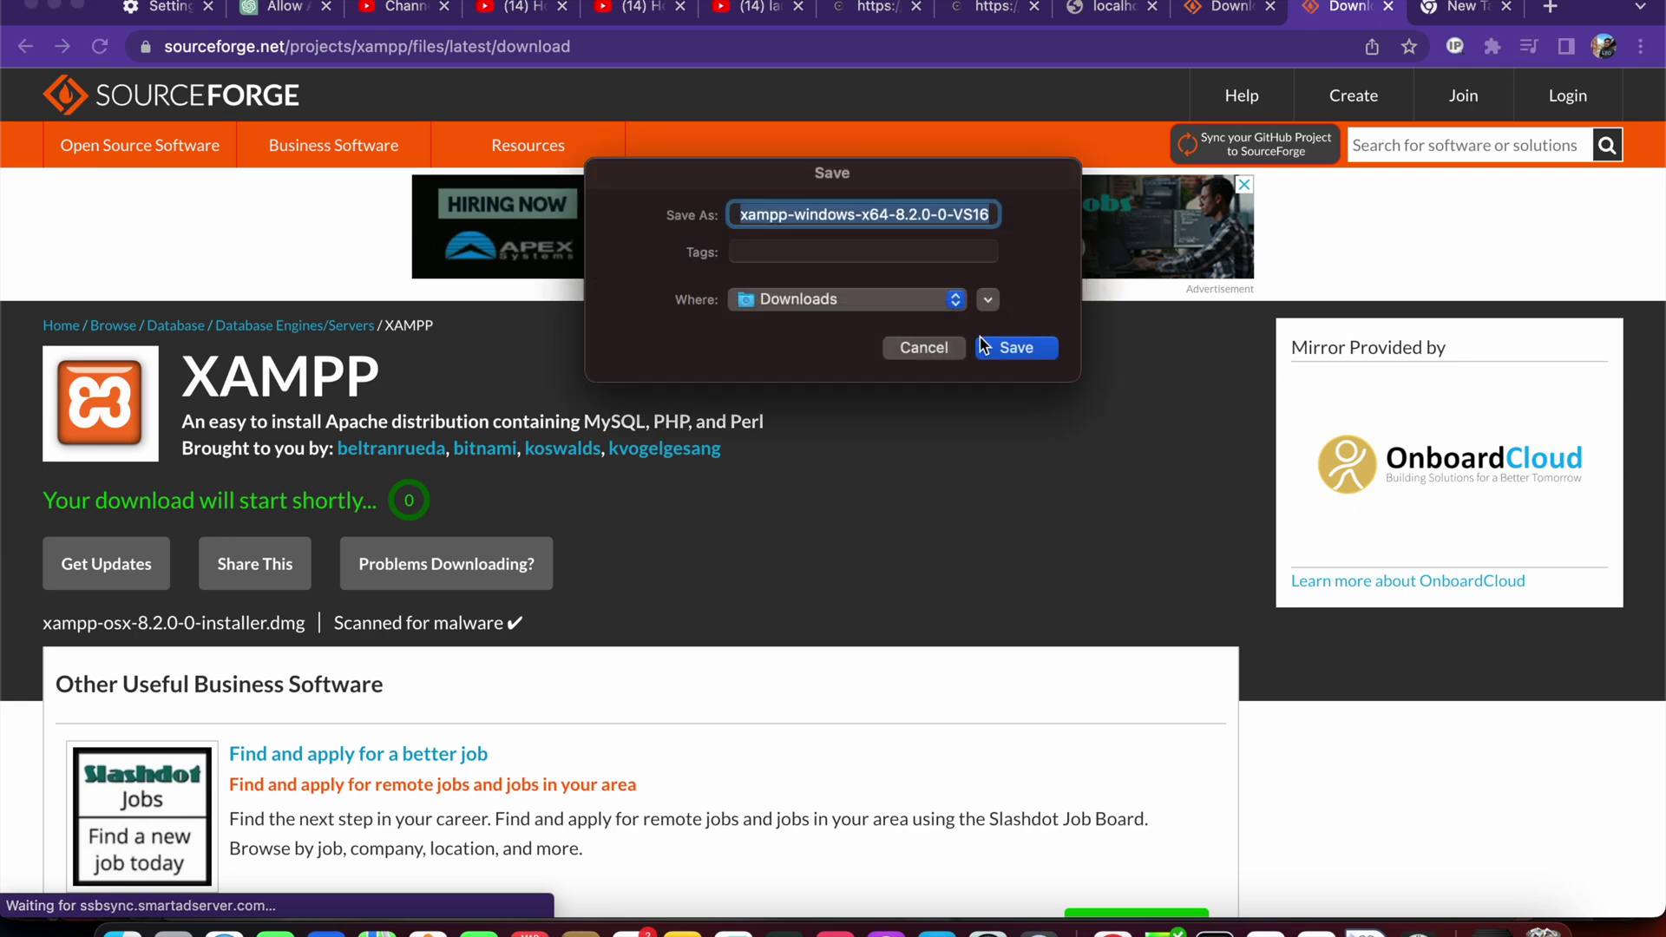
click(1003, 338)
click(998, 514)
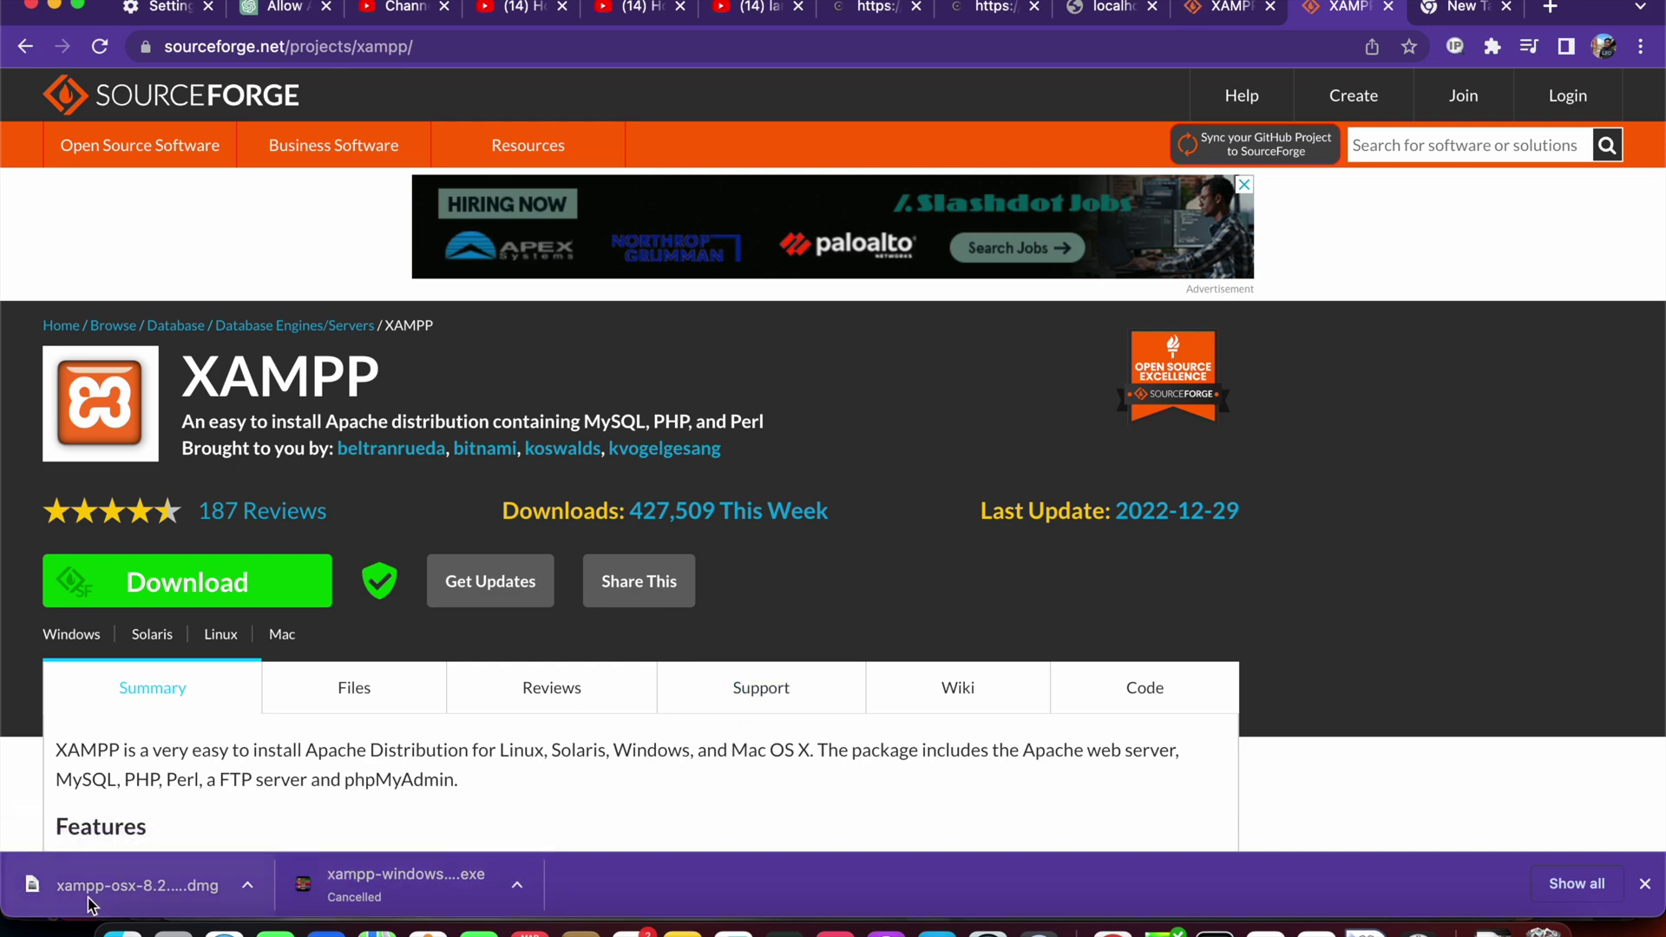
Step: Open the downloaded XAMPP disk image and launch xampp-osx-8.2.0-0-installer, allowing it despite the App Store security restriction
click(171, 893)
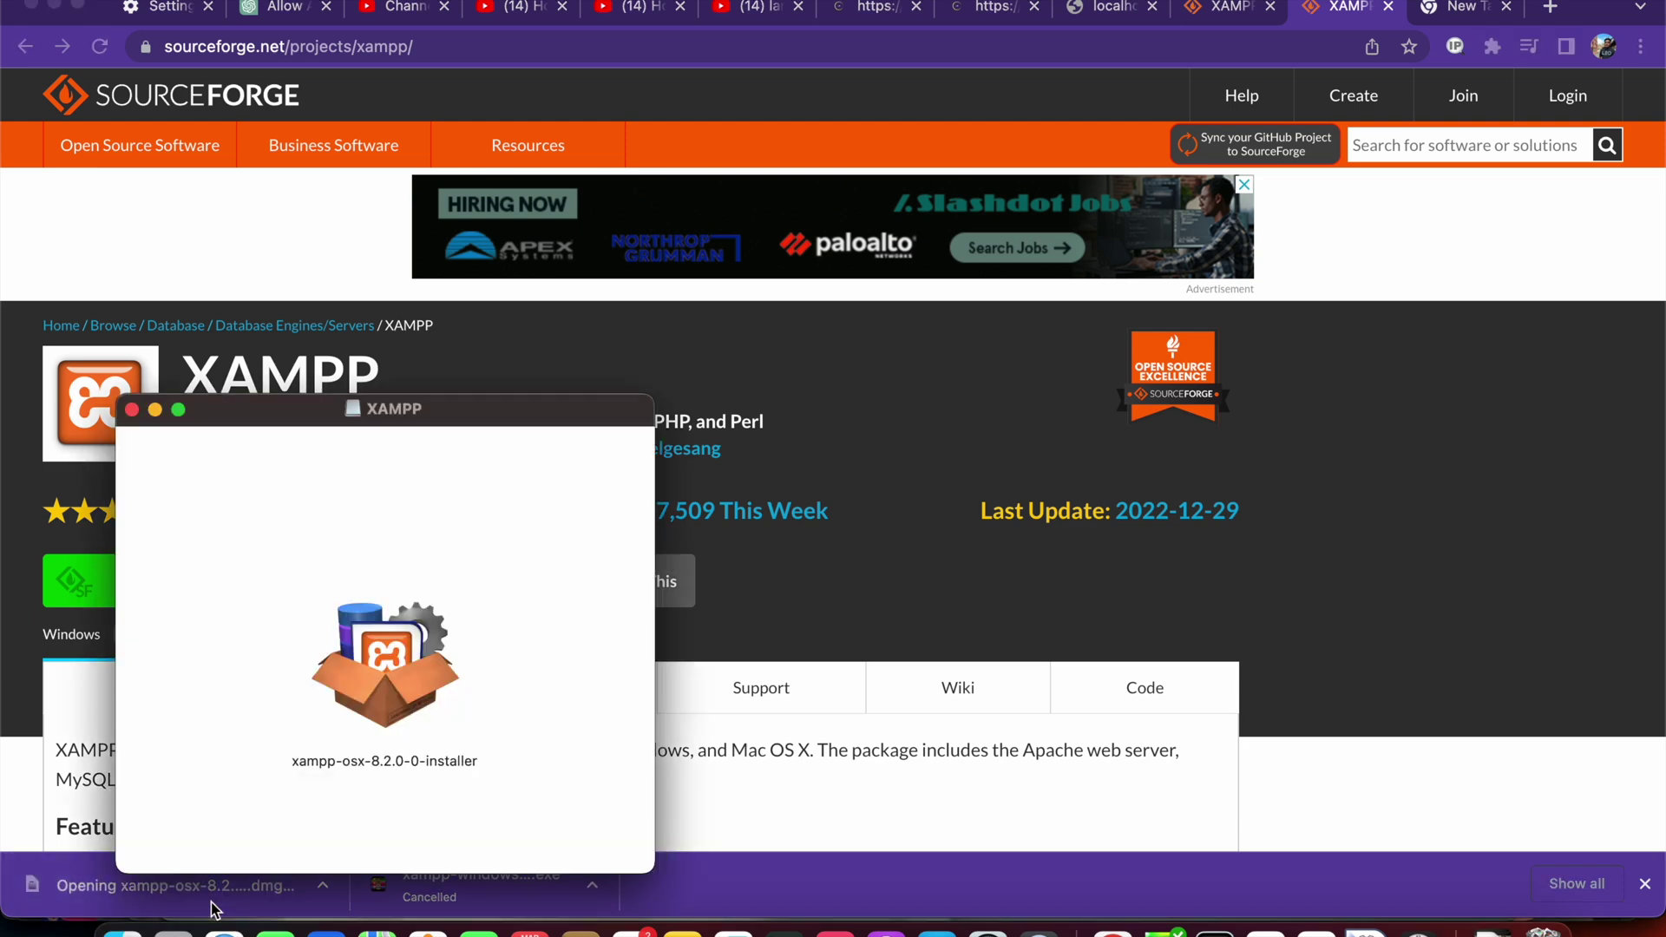
double_click(379, 679)
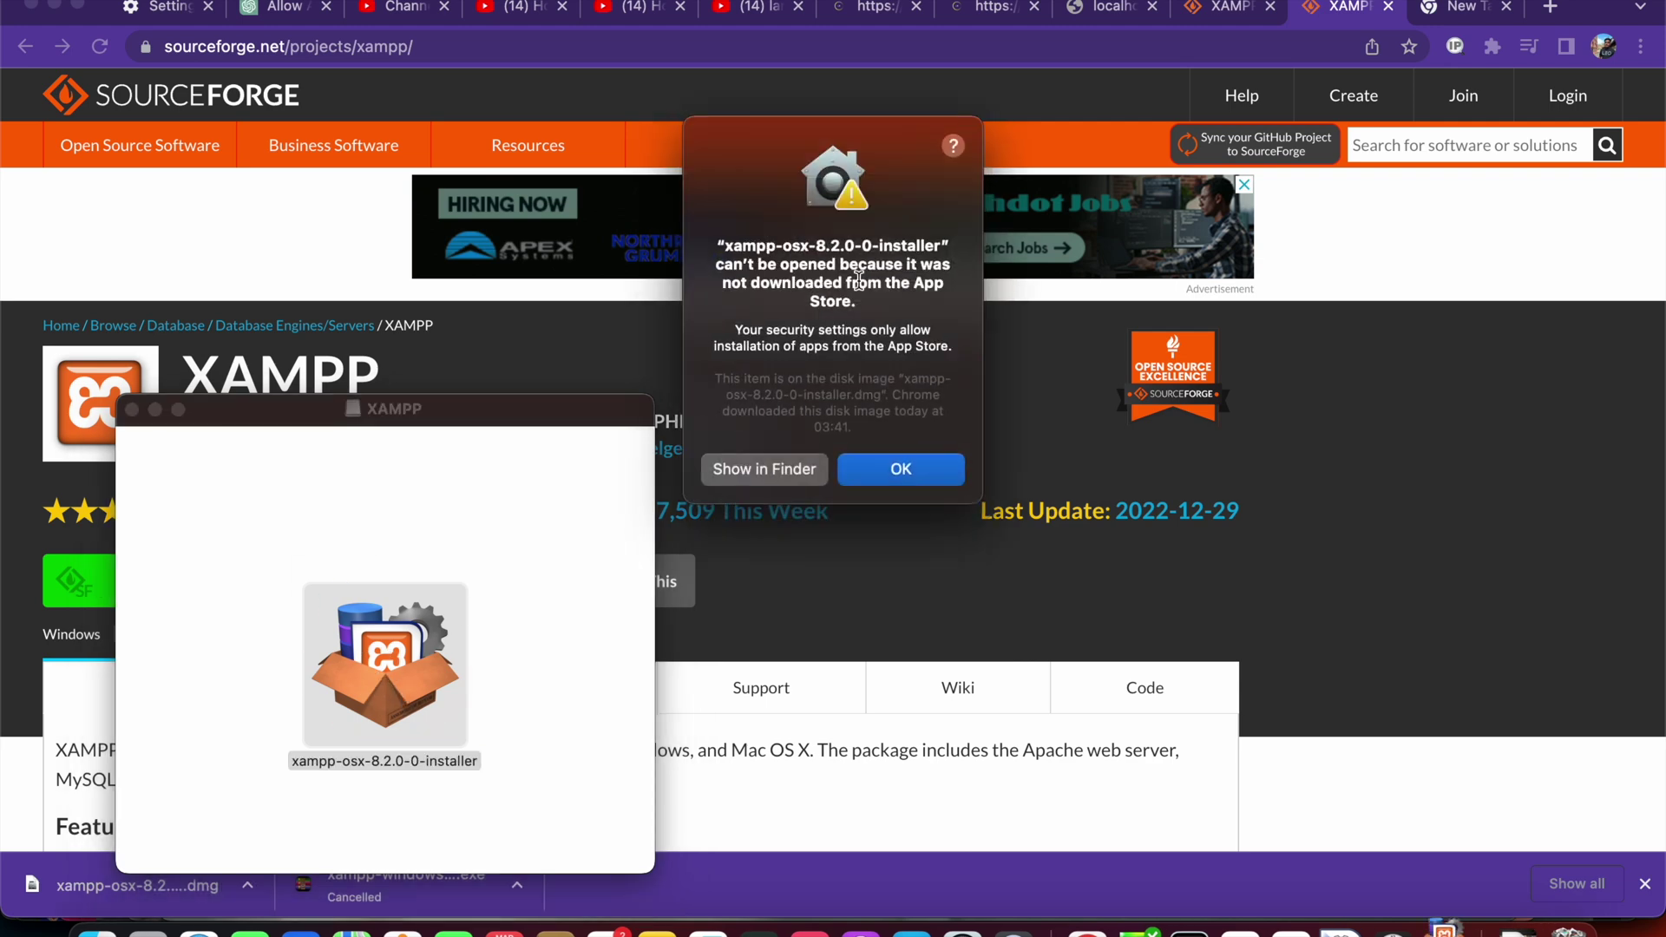
click(930, 463)
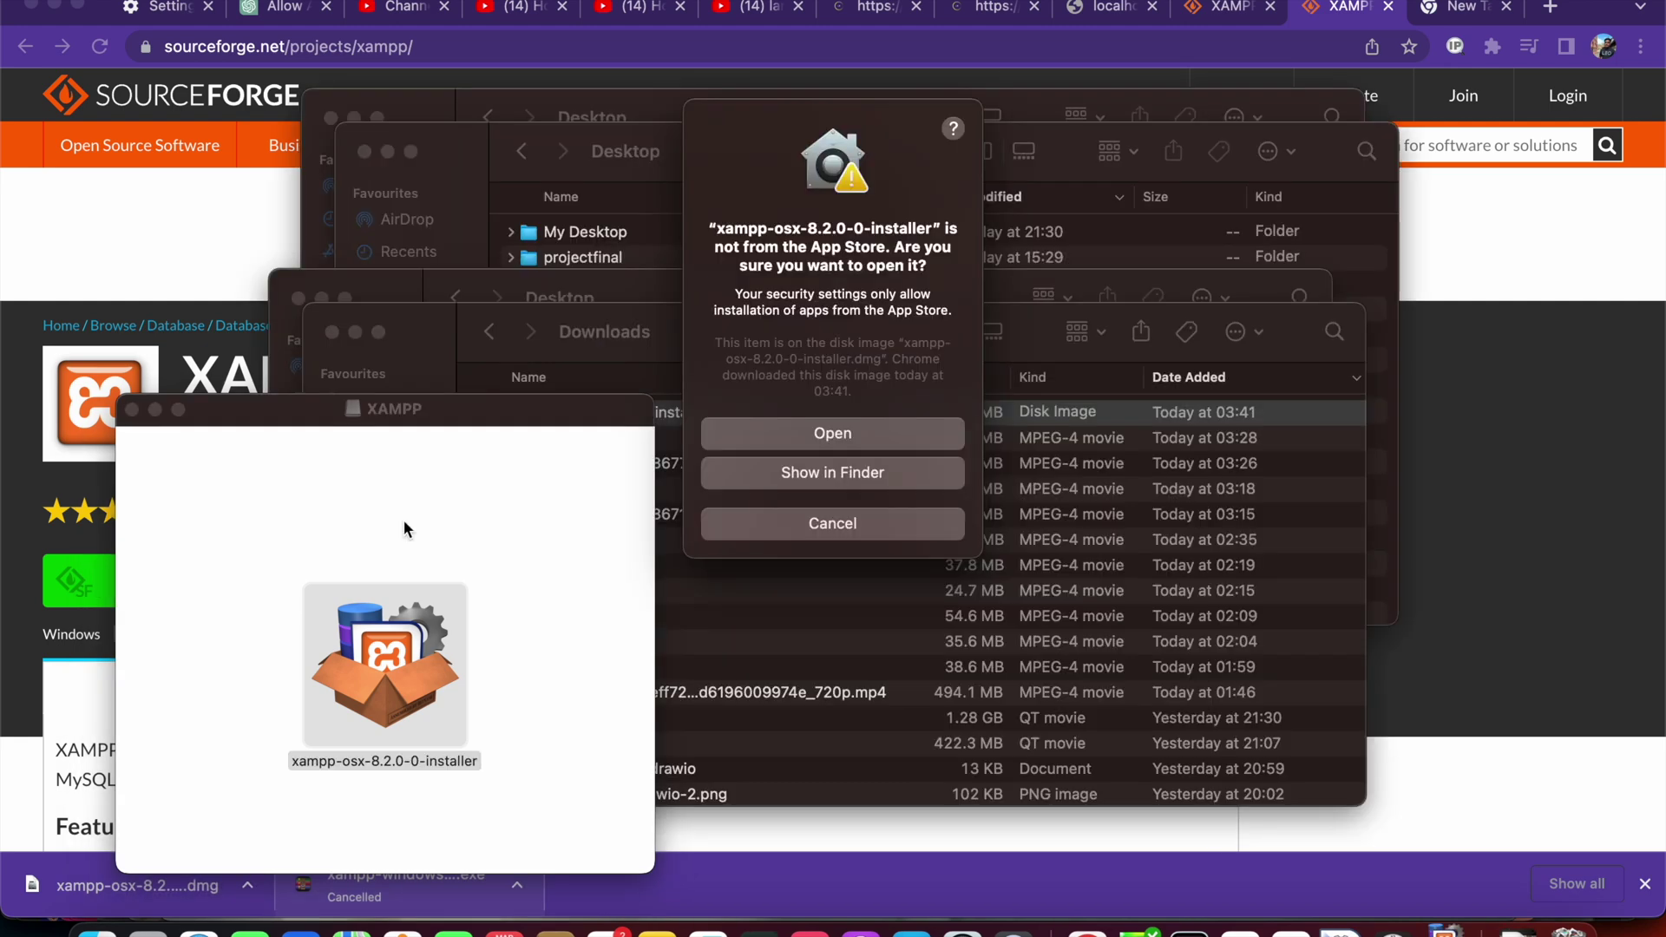
click(798, 432)
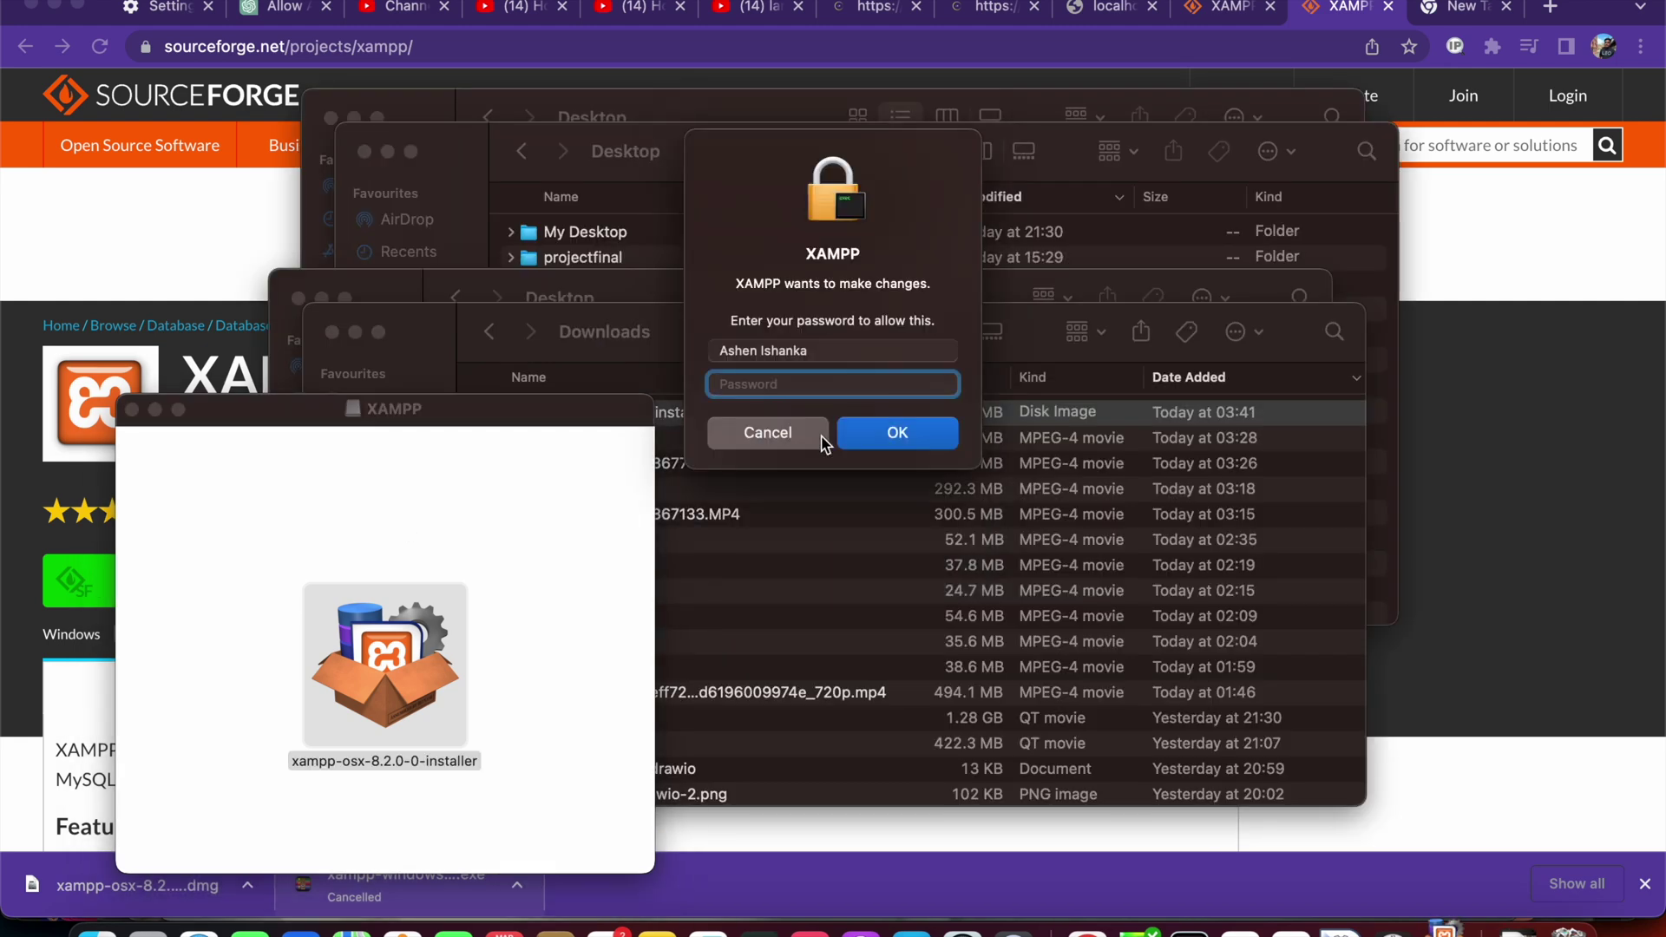
Step: Authorize the XAMPP installer with the account password and allow it to access files in the Downloads folder
text(•••••••••)
click(838, 425)
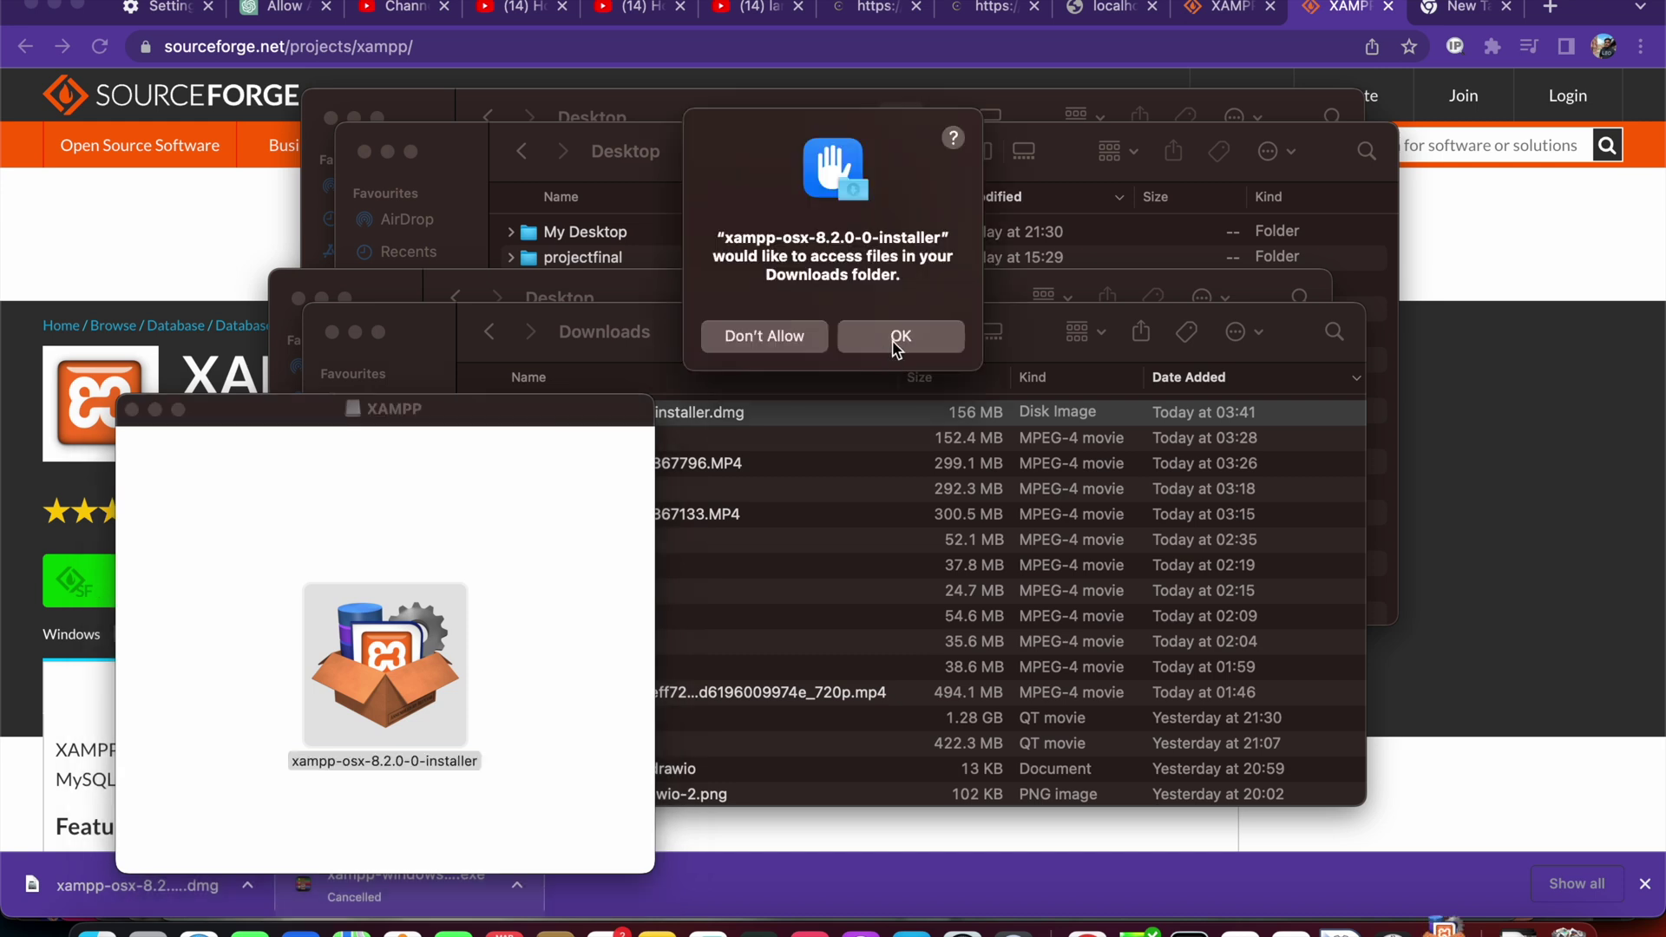
click(879, 341)
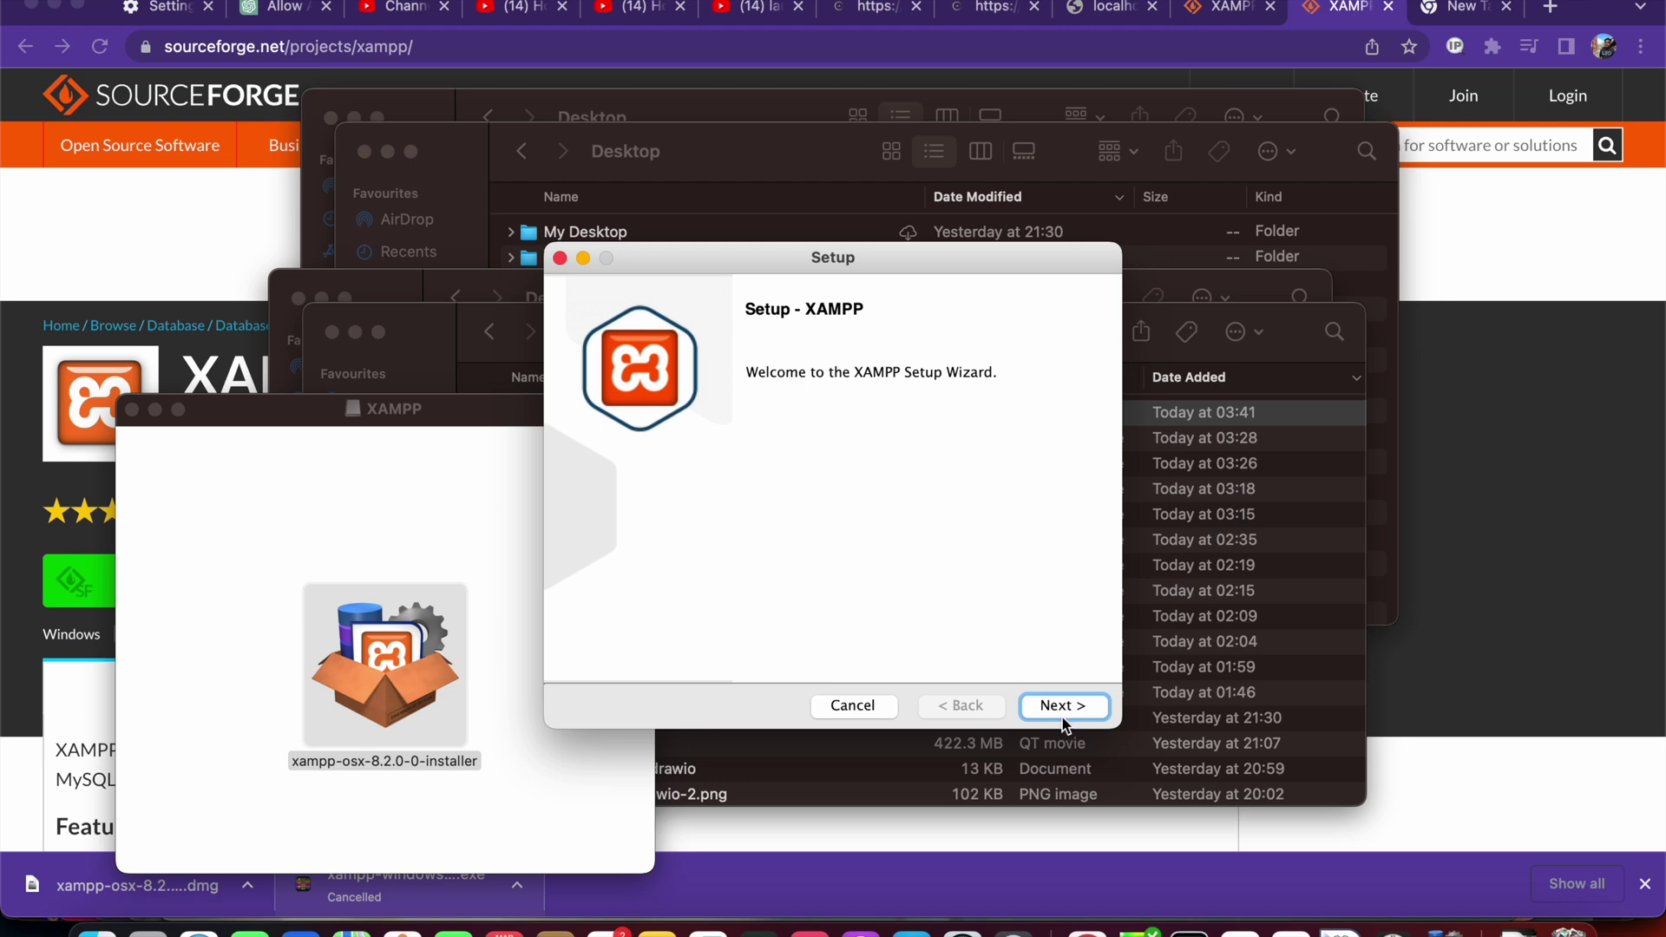
Step: Install XAMPP to /Applications/XAMPP with XAMPP Developer Files selected, and finish setup with Launch XAMPP enabled
click(1063, 706)
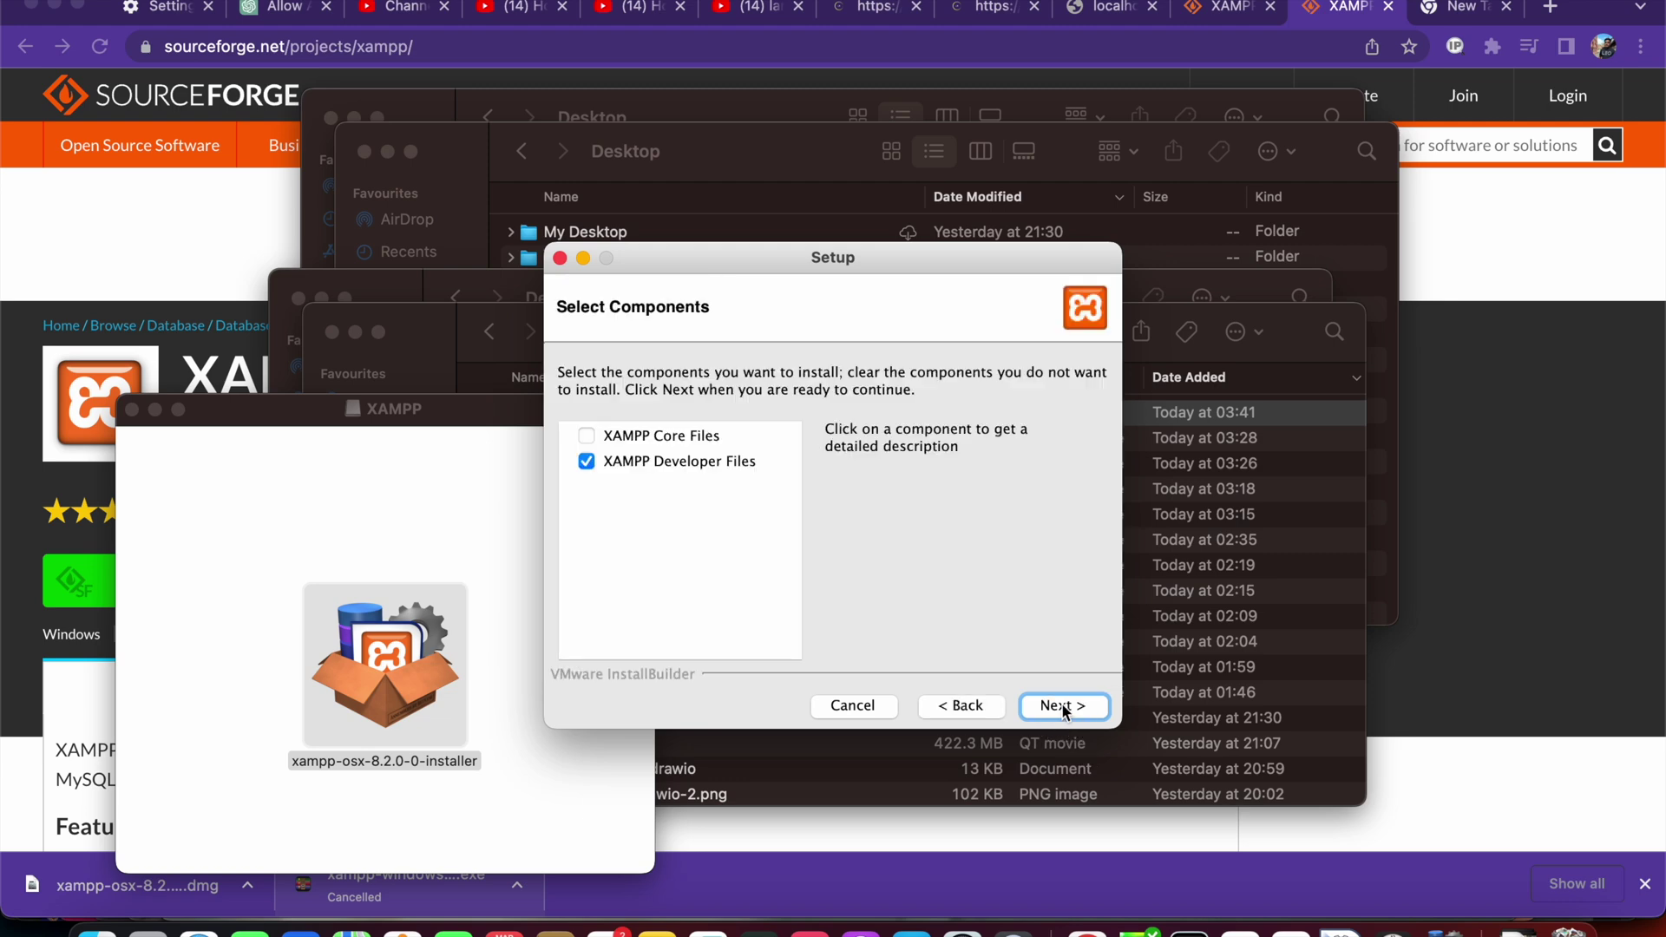
click(1065, 708)
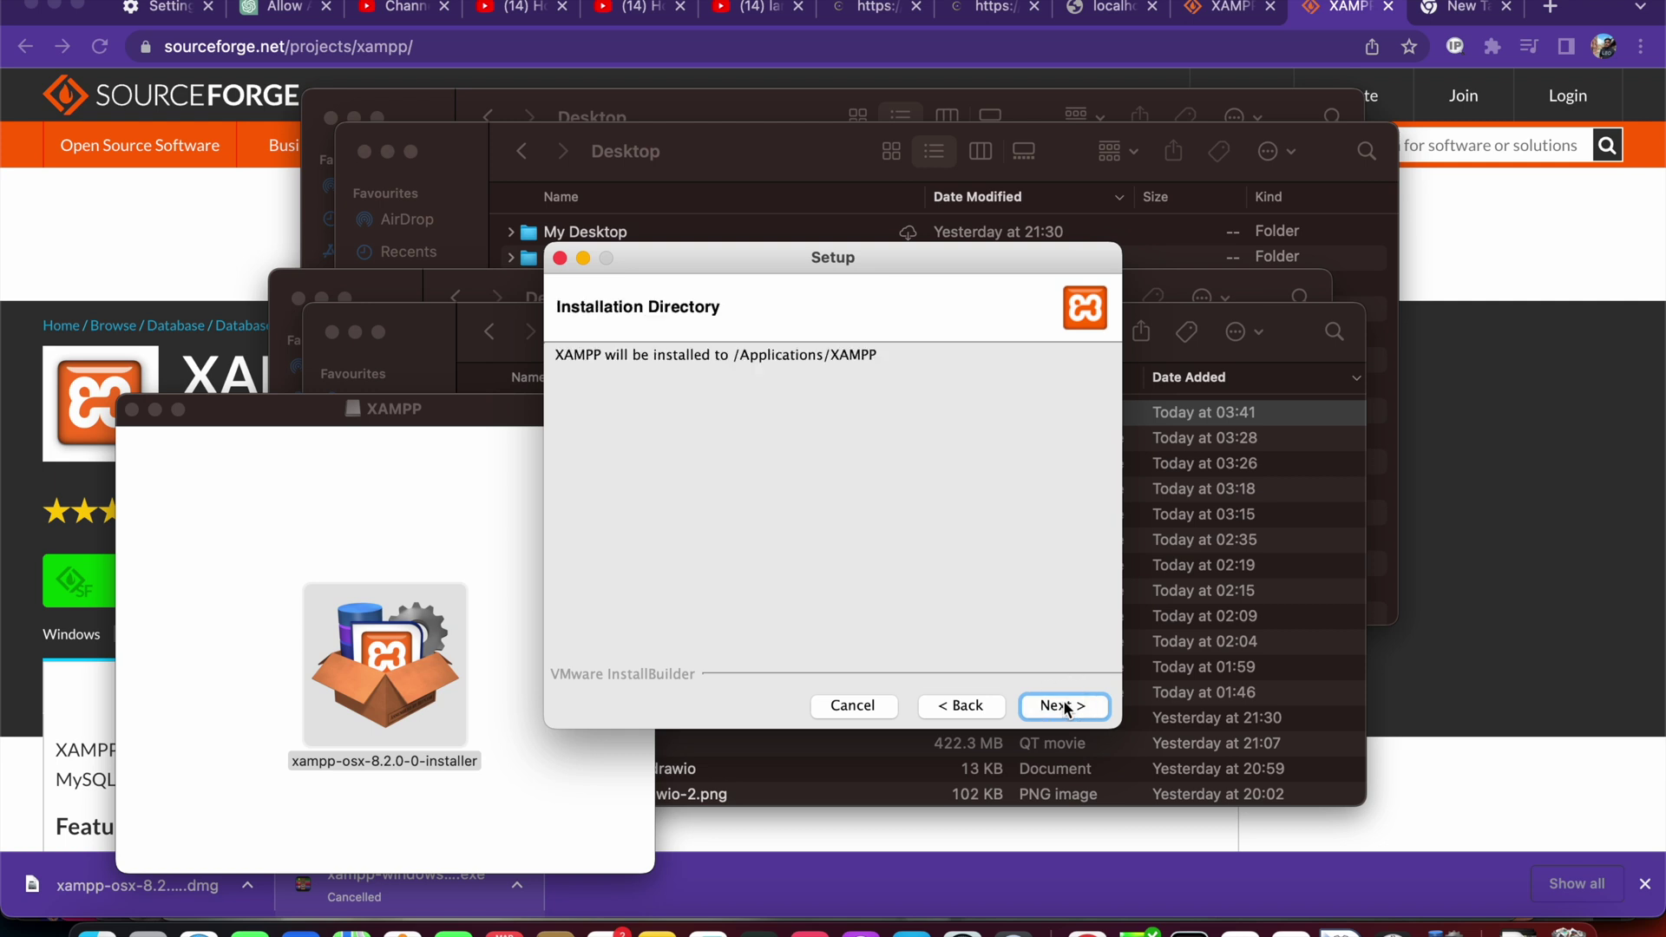
click(1066, 707)
click(1065, 706)
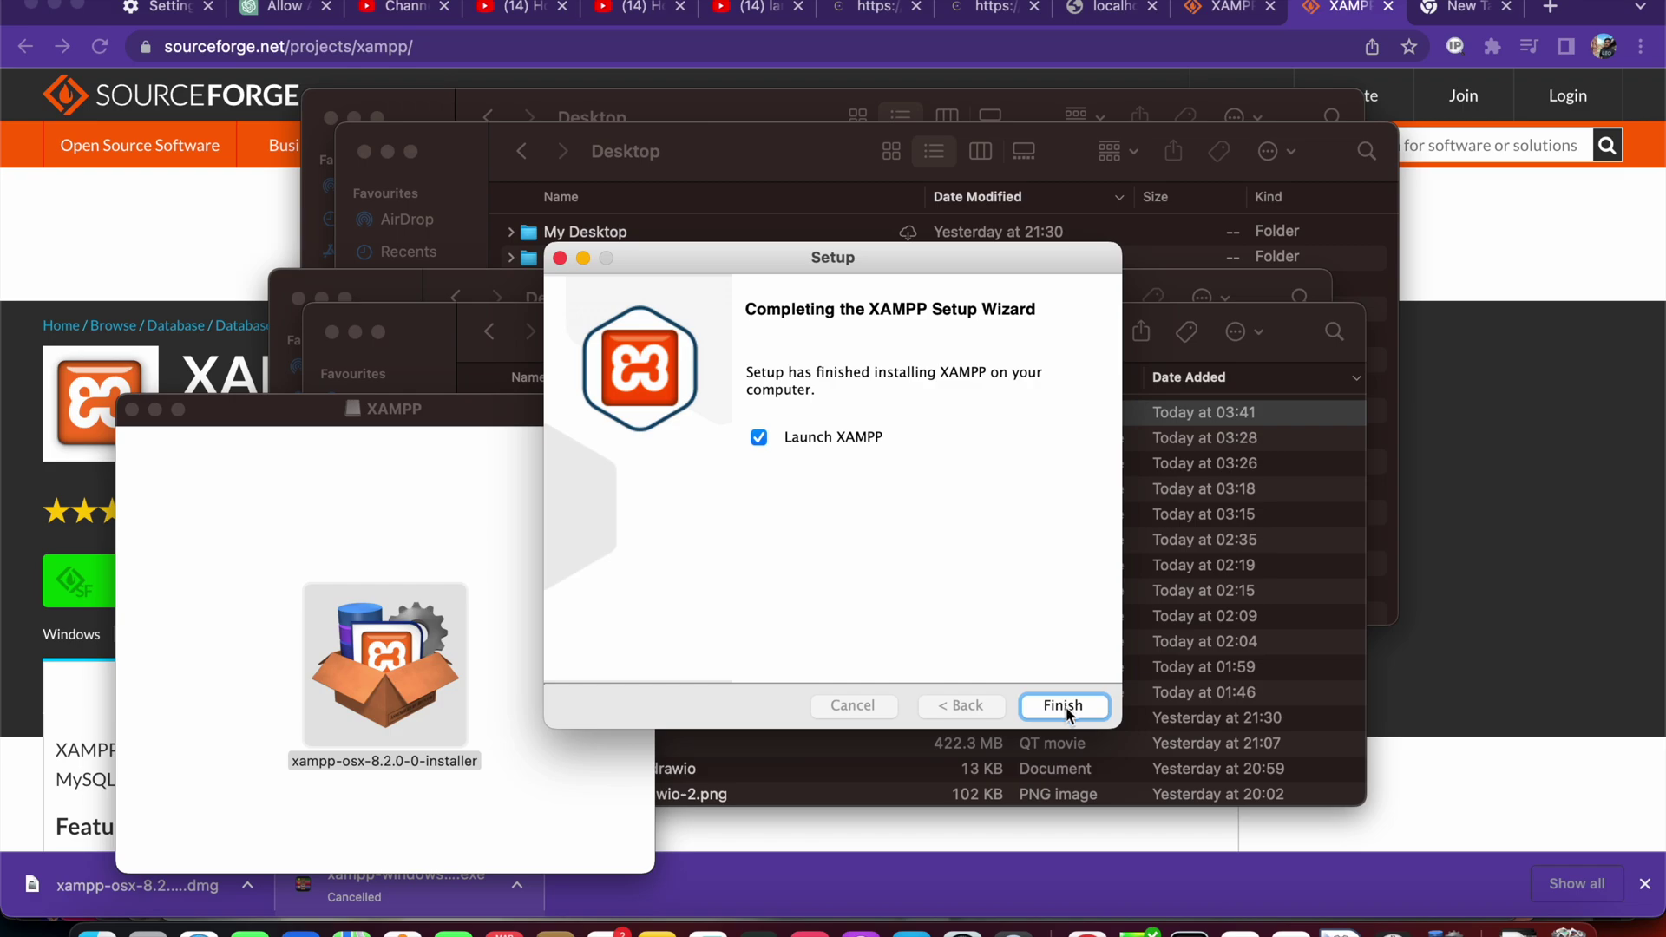
click(1065, 706)
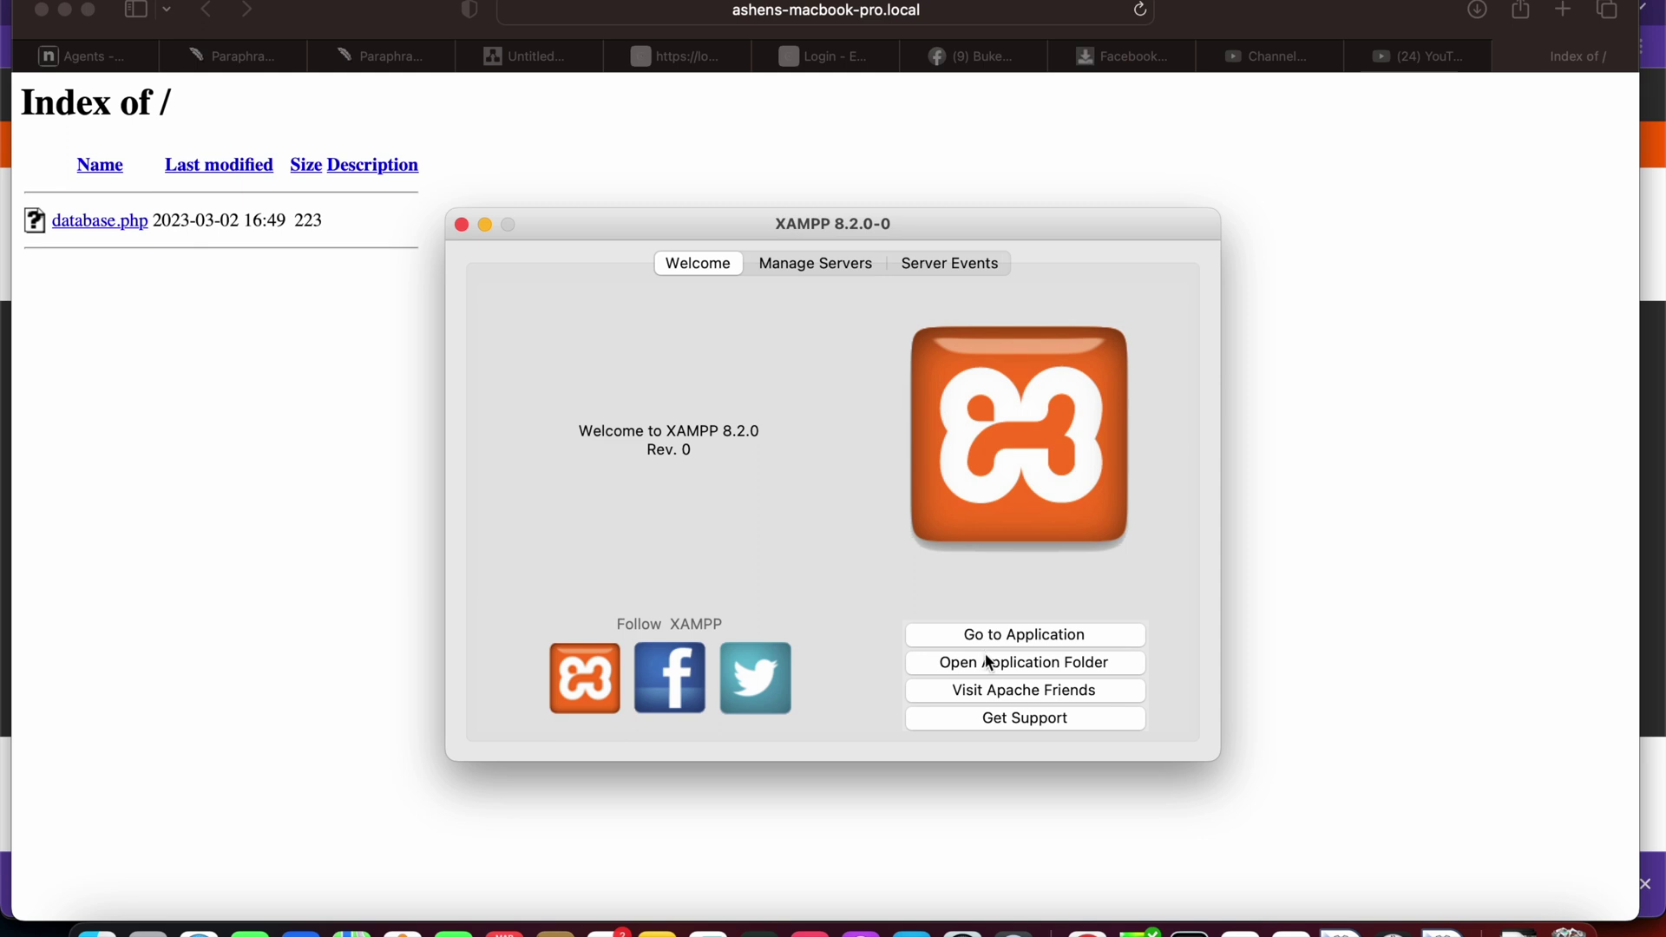
Step: Check the status of the MySQL Database and Apache Web Server entries in XAMPP's server management view
click(776, 270)
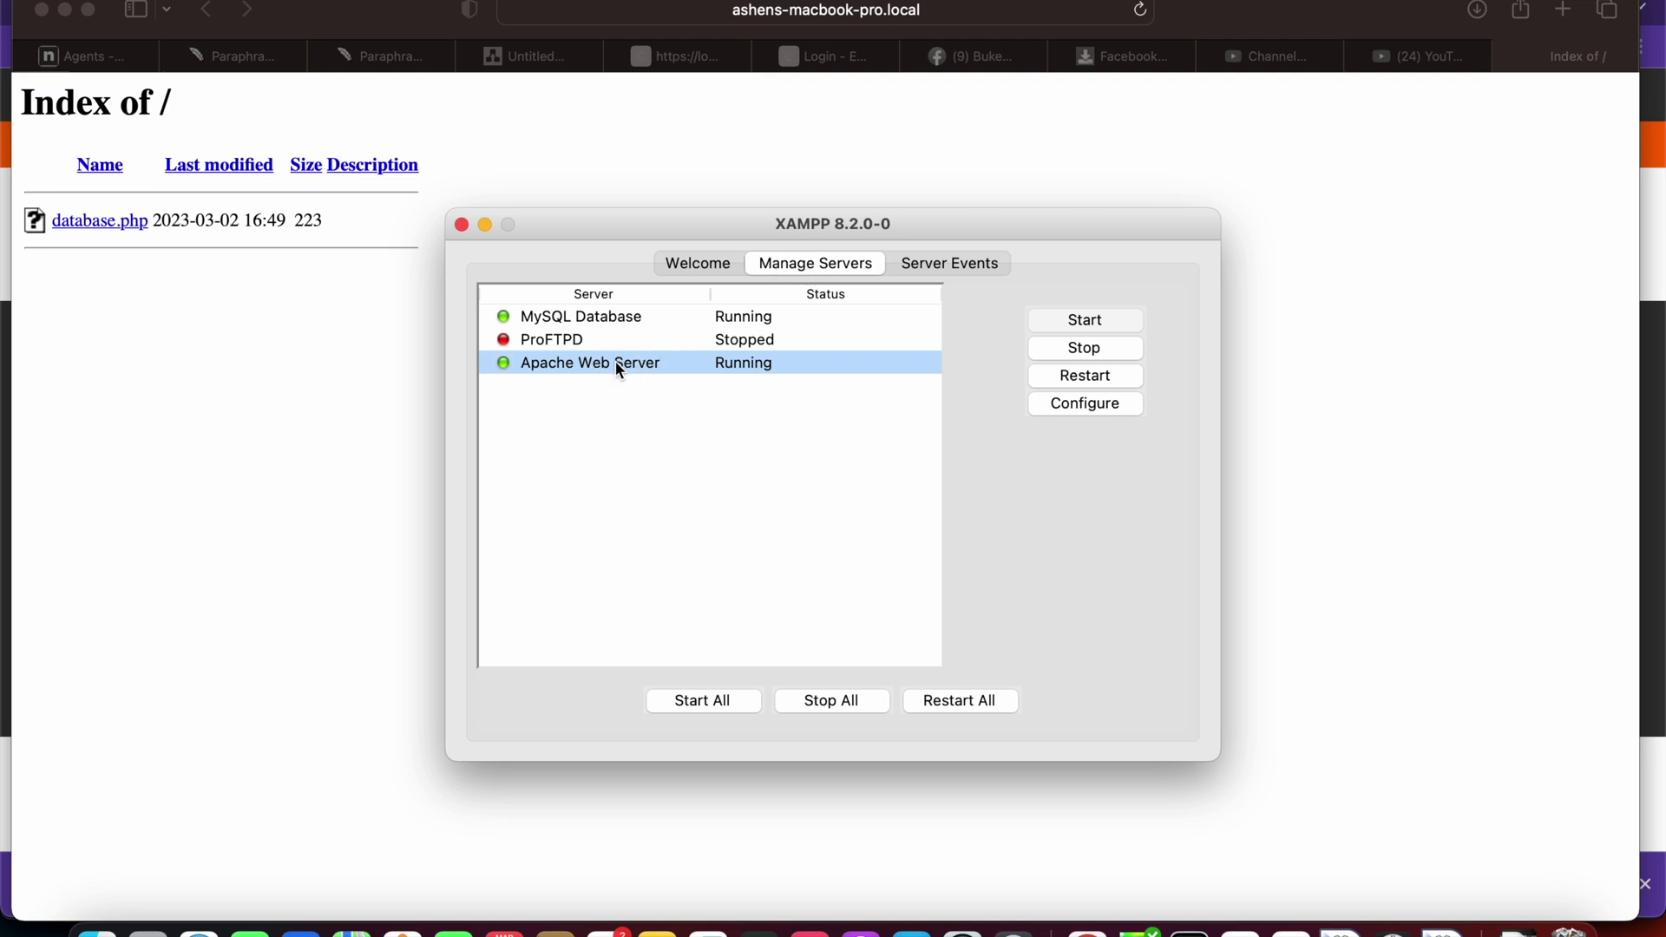
click(591, 318)
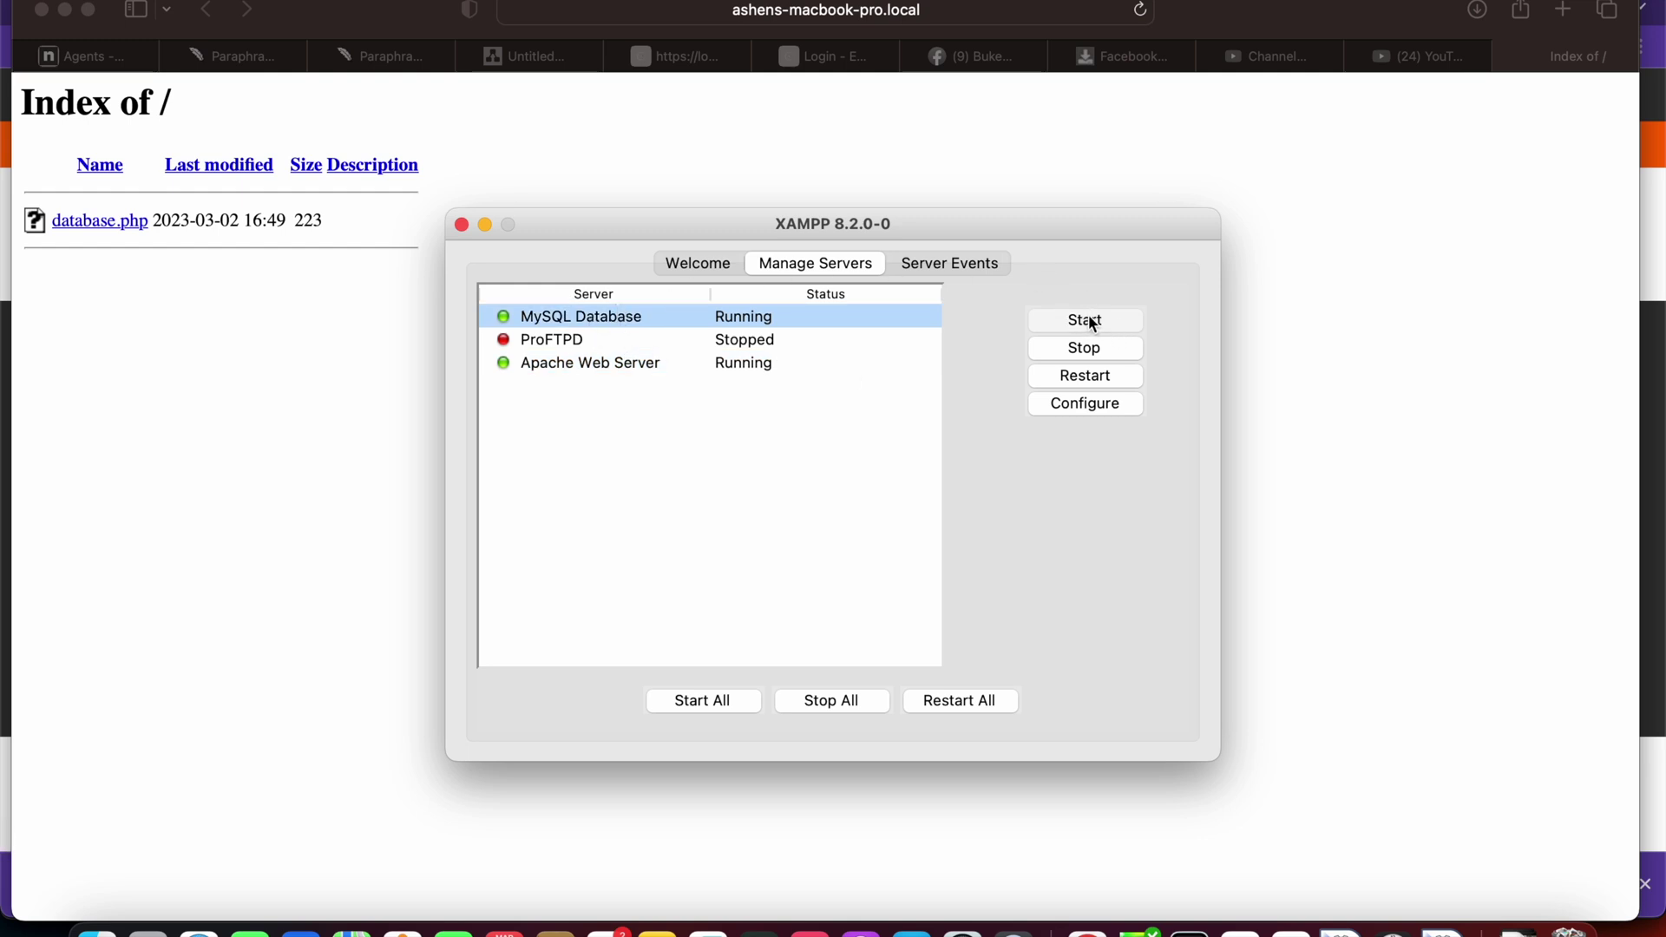
click(629, 363)
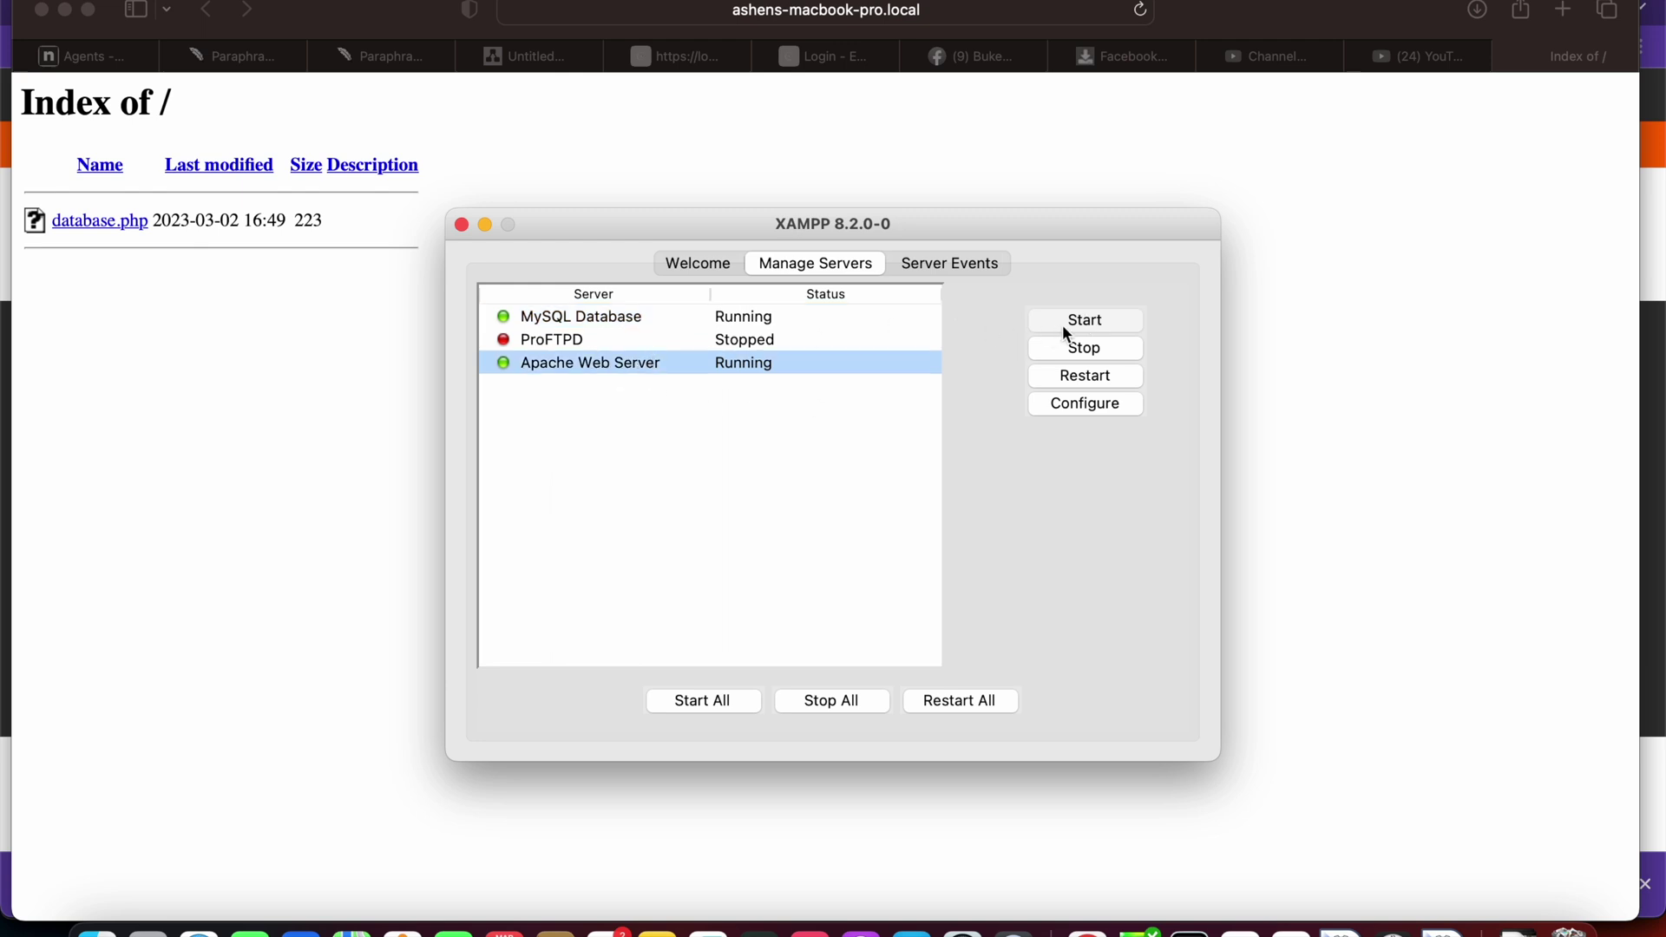
click(638, 317)
click(641, 363)
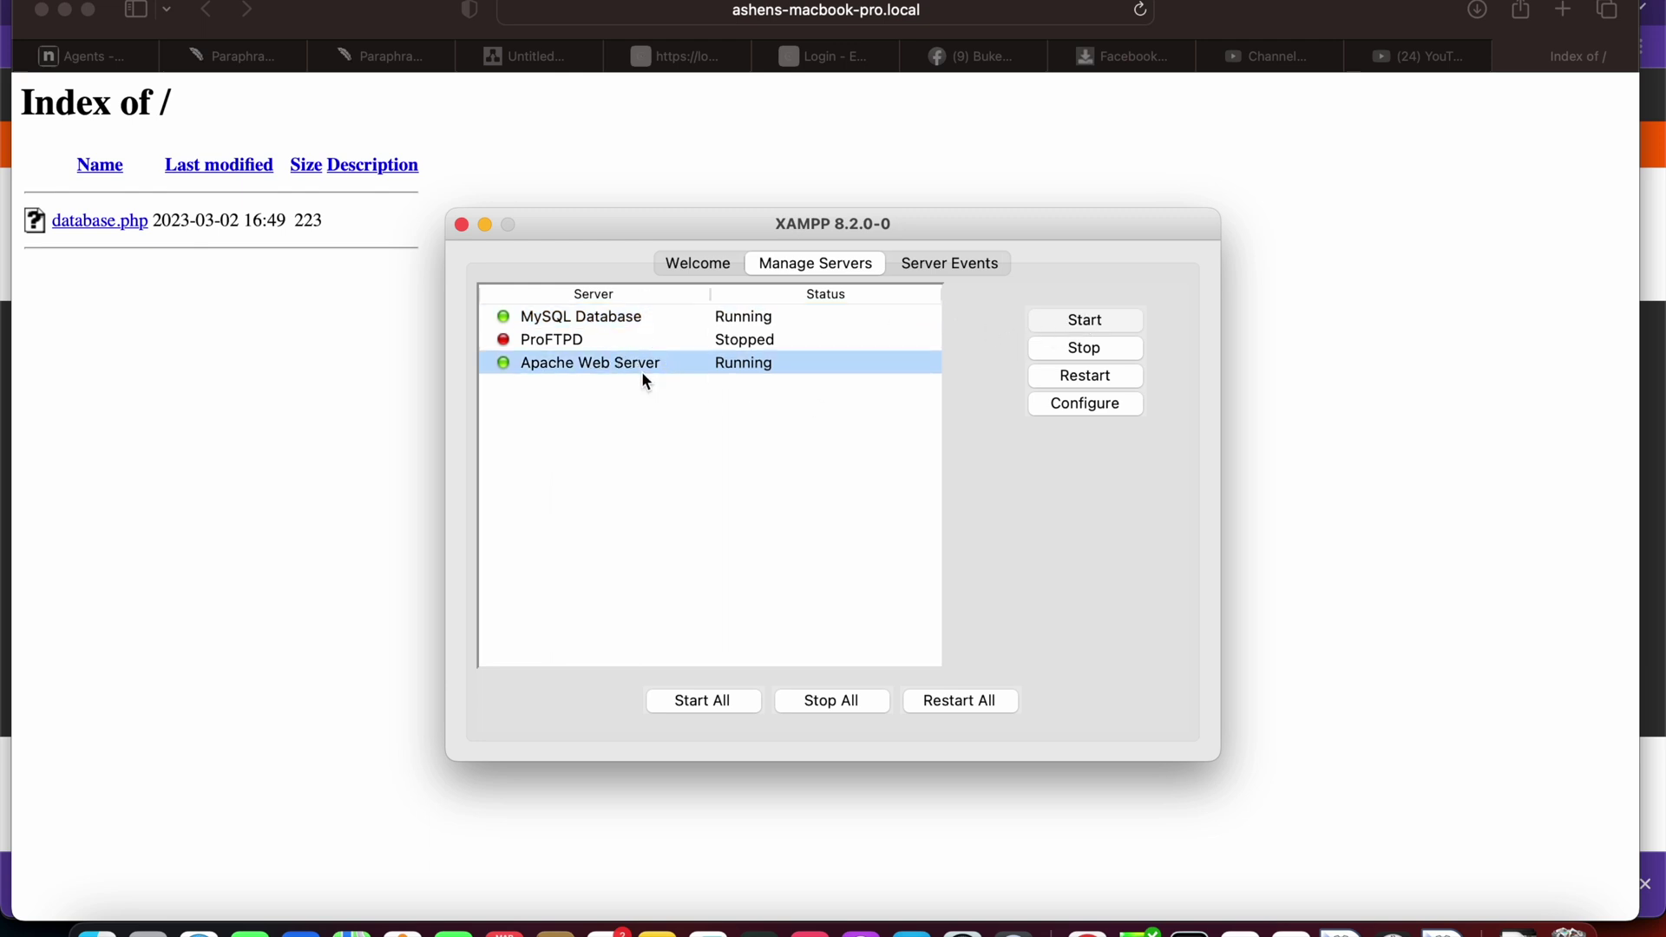
click(624, 316)
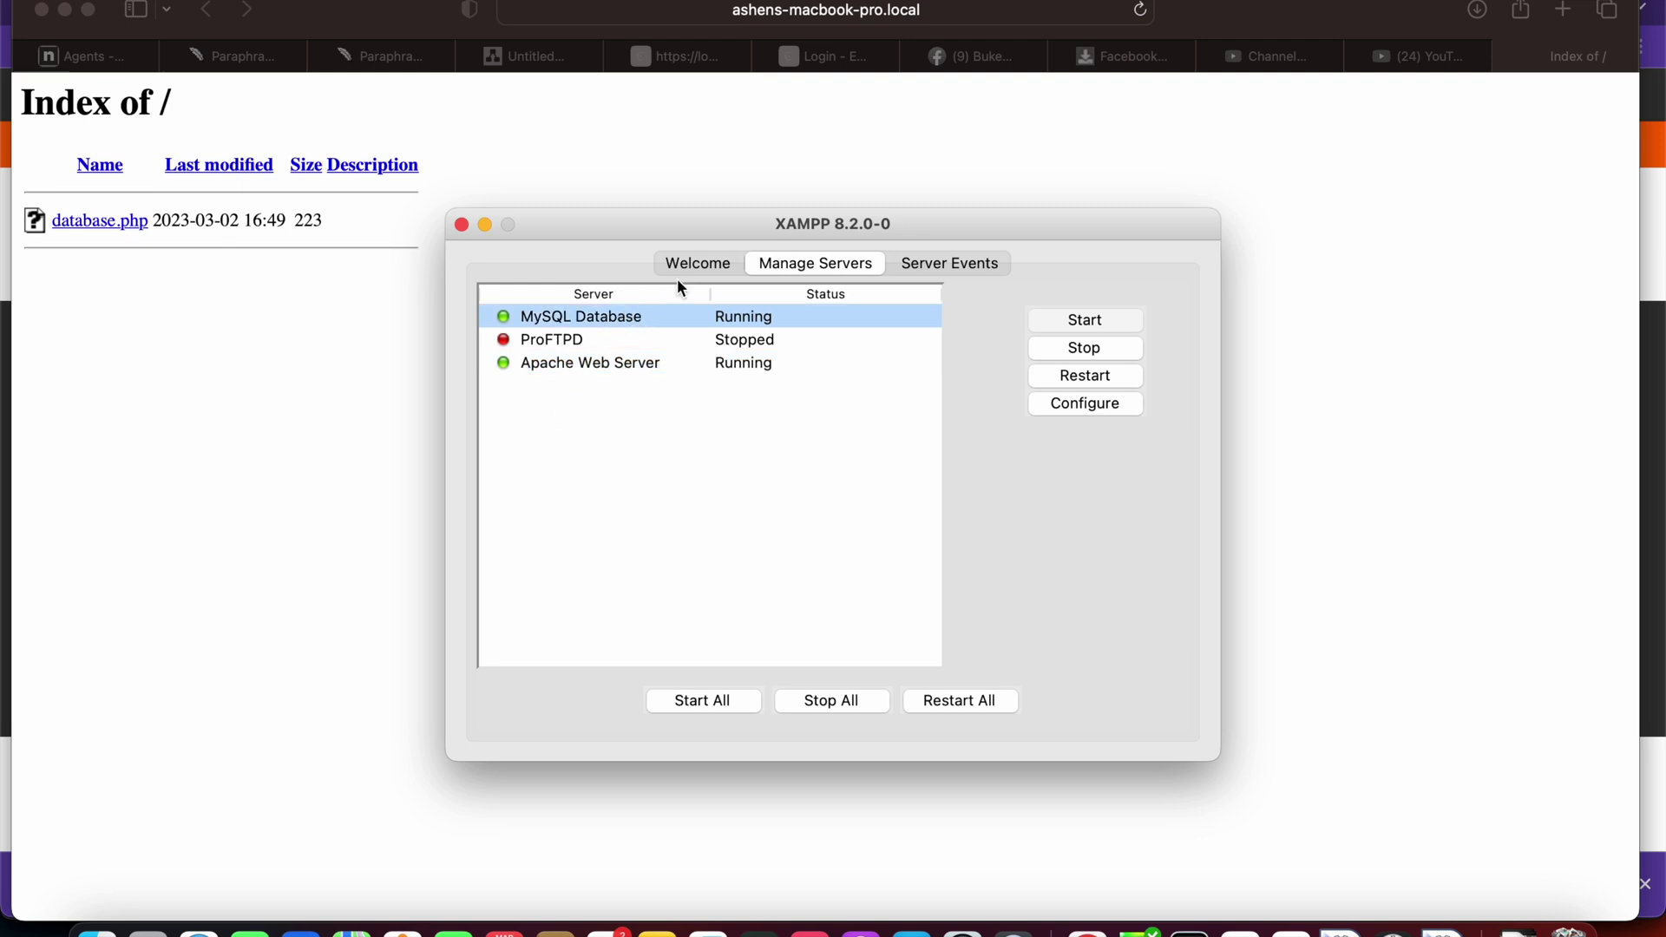
click(695, 262)
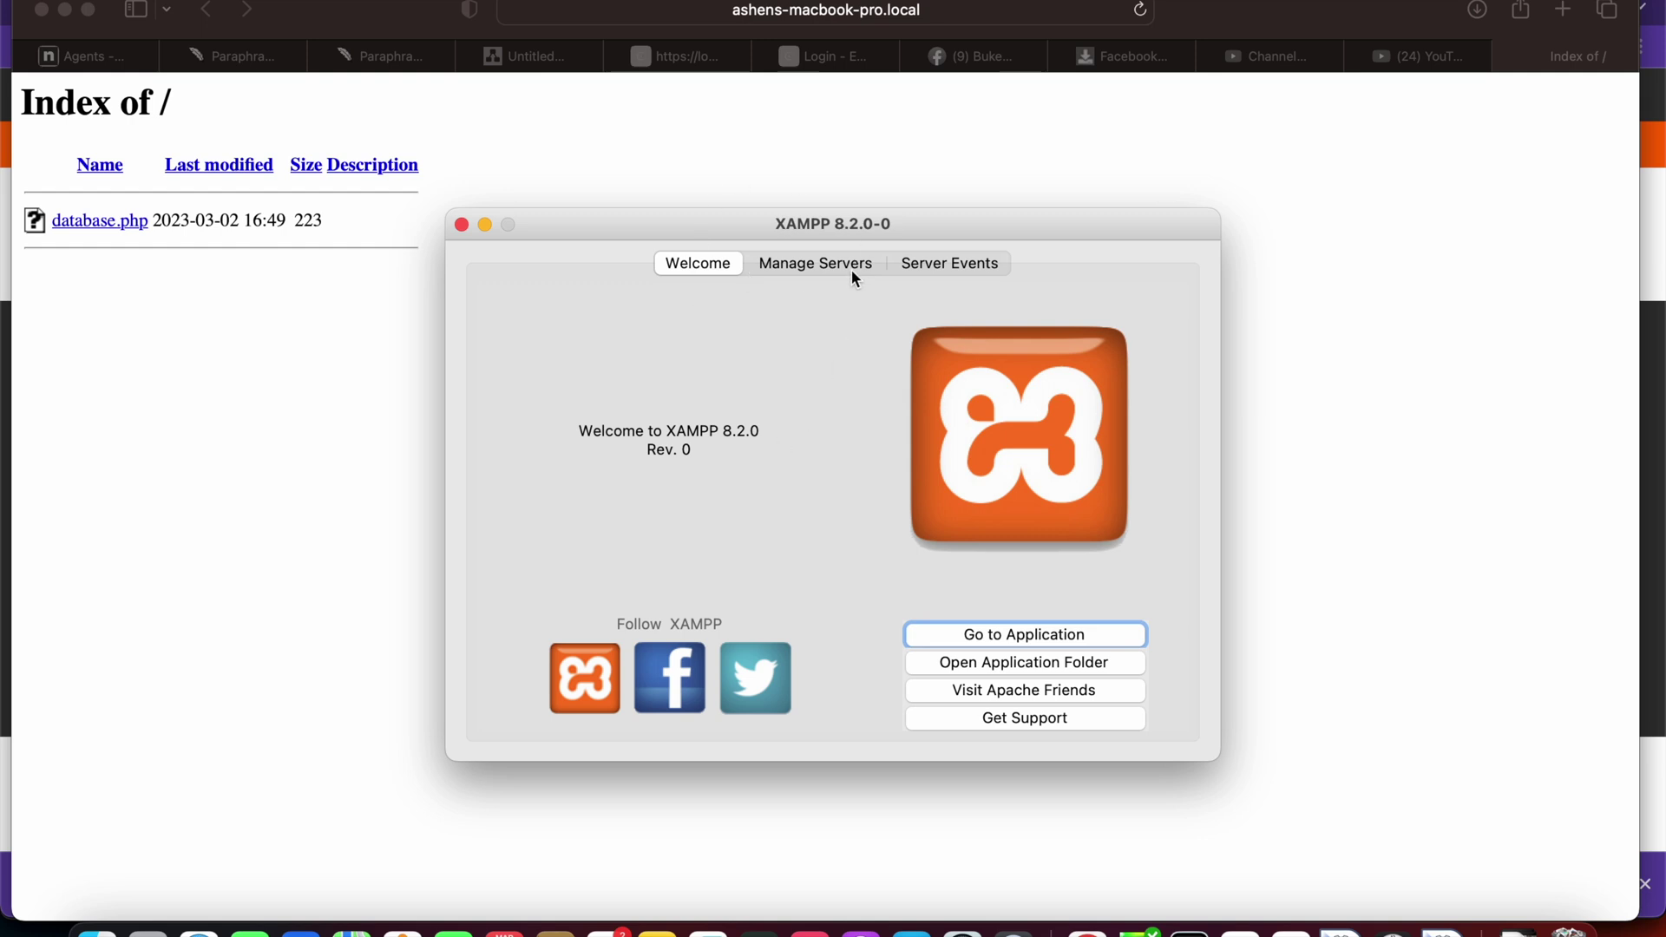
click(811, 265)
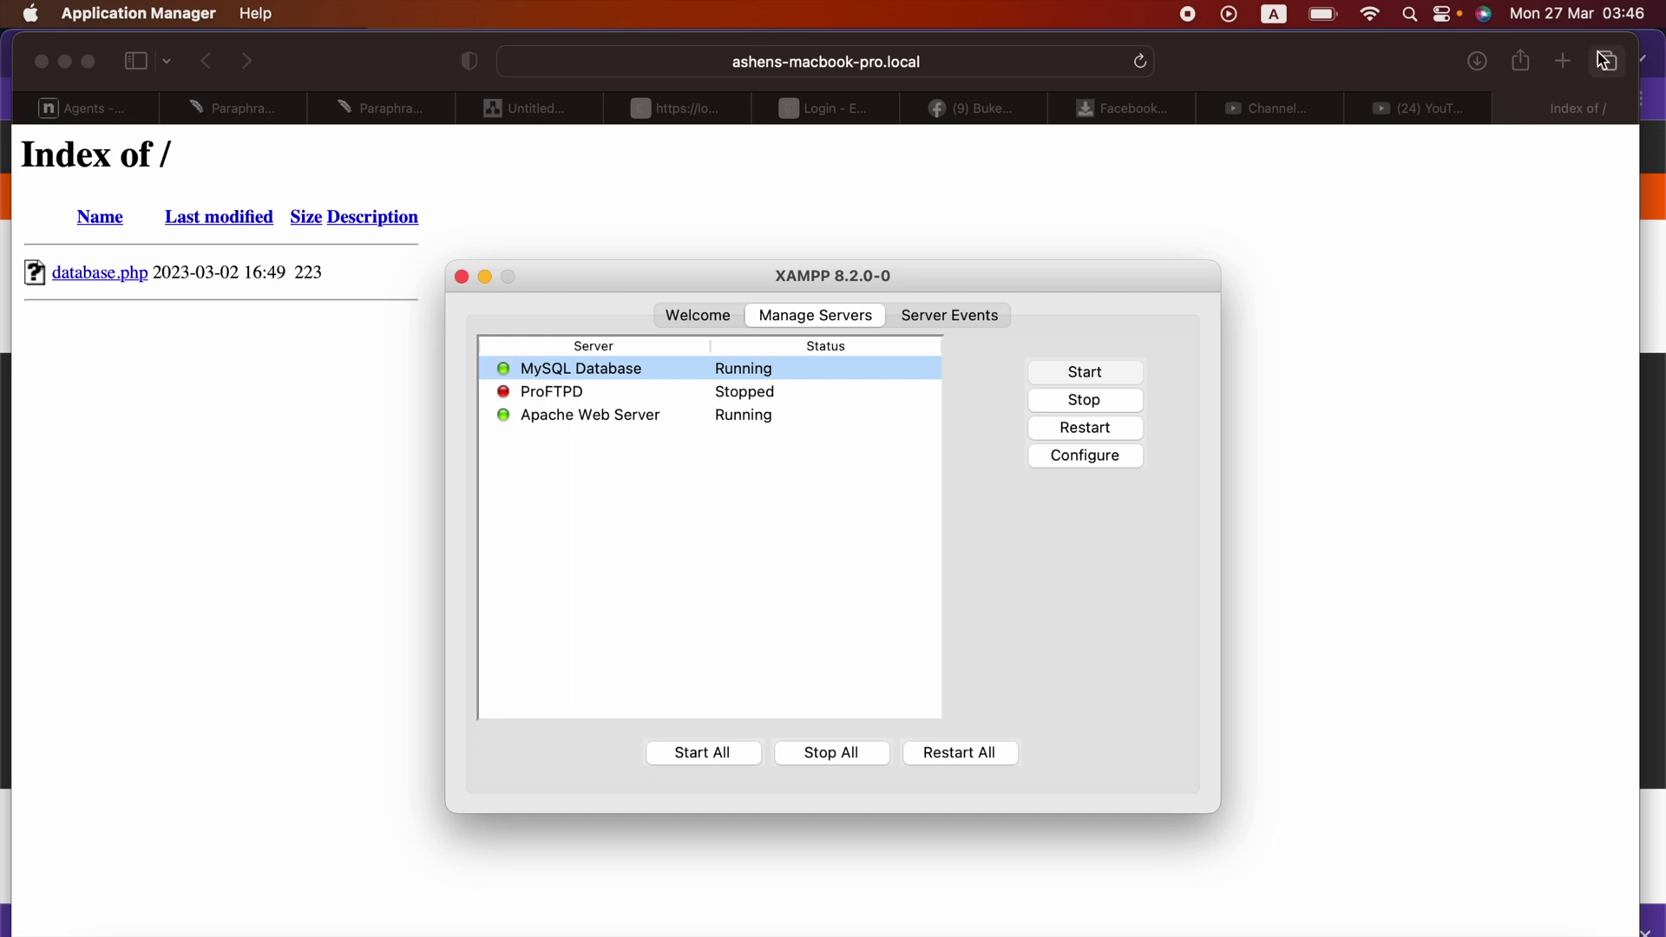
Step: Switch to Safari and load localhost/phpmyadmin/ to open phpMyAdmin
click(1165, 210)
click(930, 64)
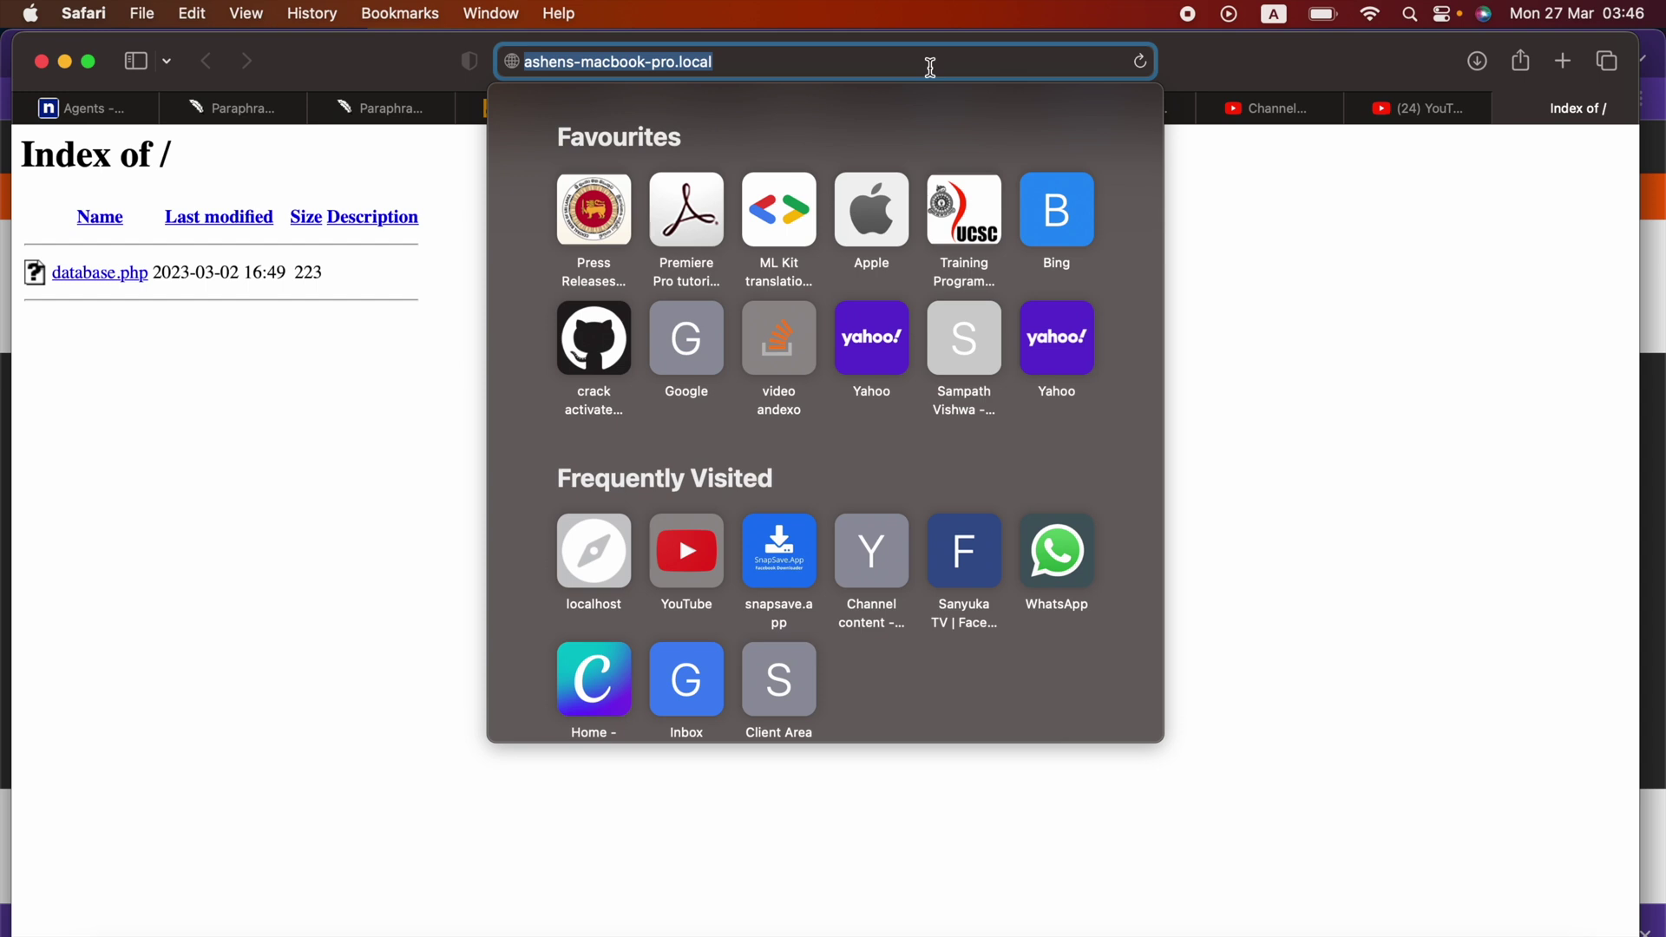
text(localhost/)
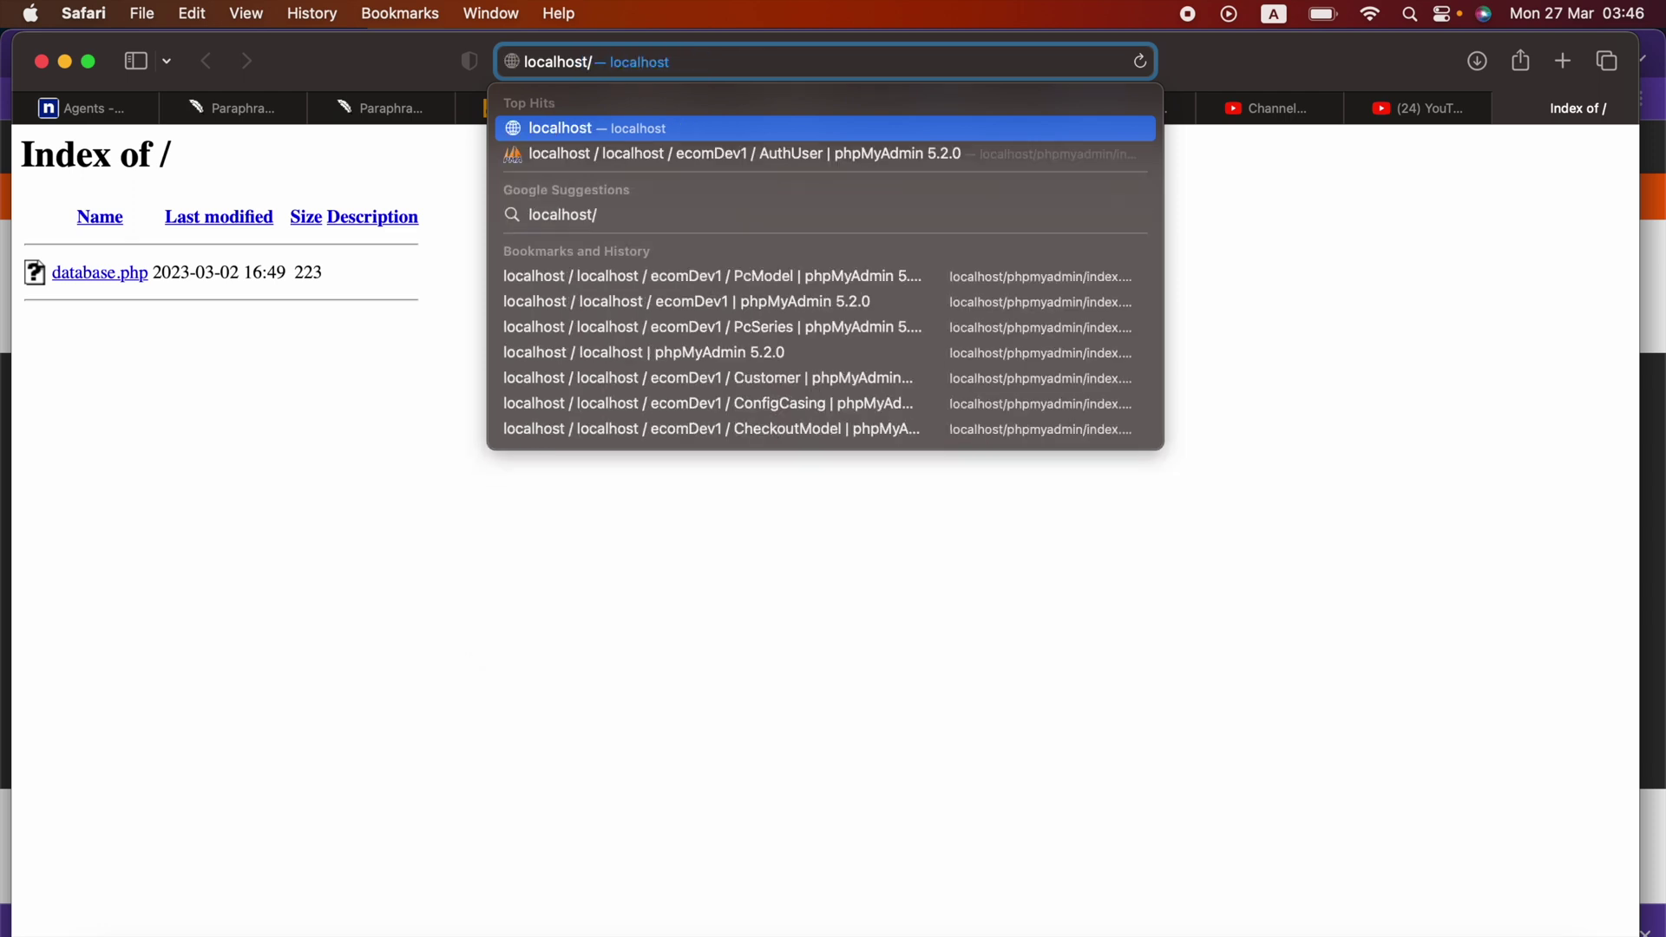
text(phpn)
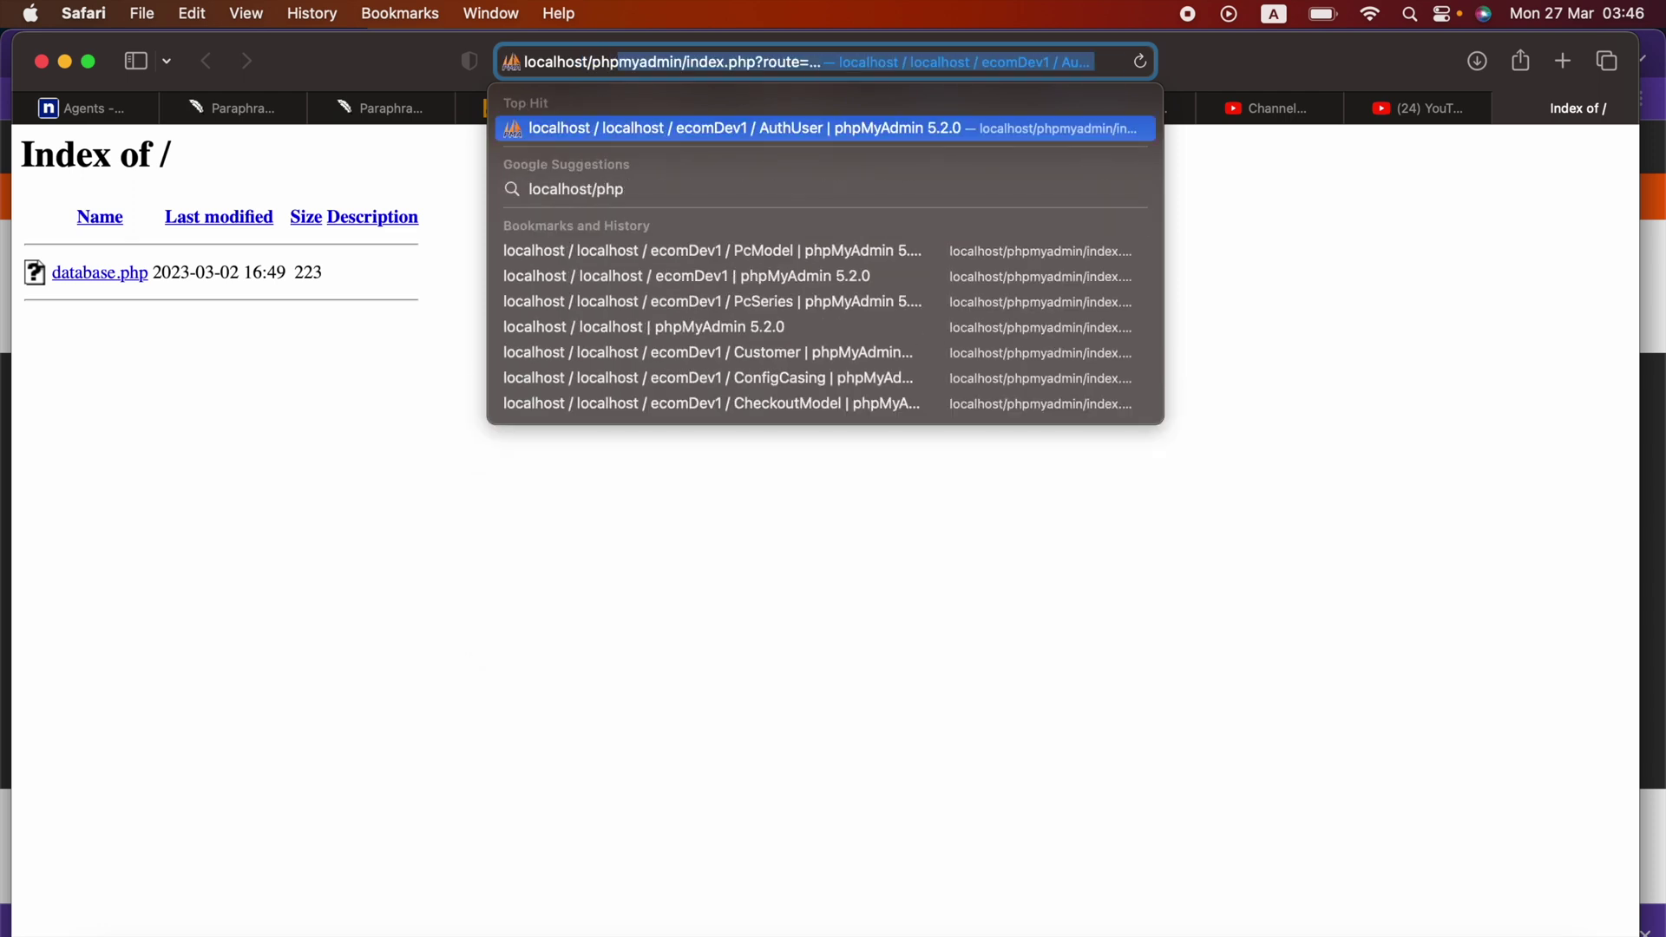
key(BackSpace)
key(BackSpace)
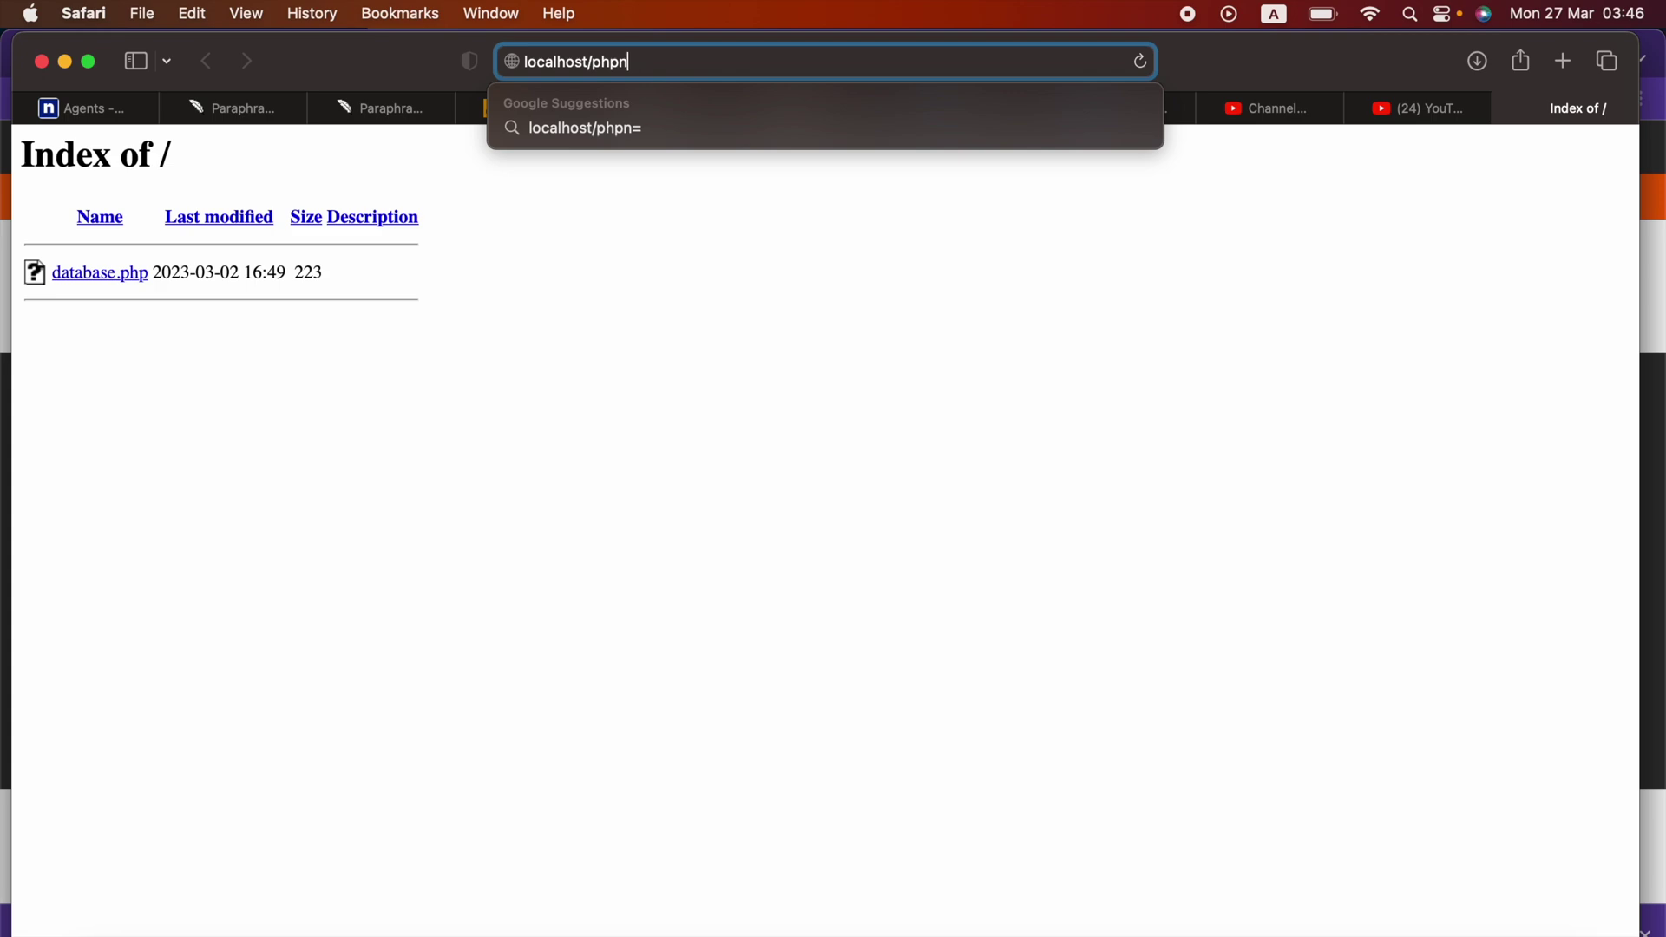
text(myadmin)
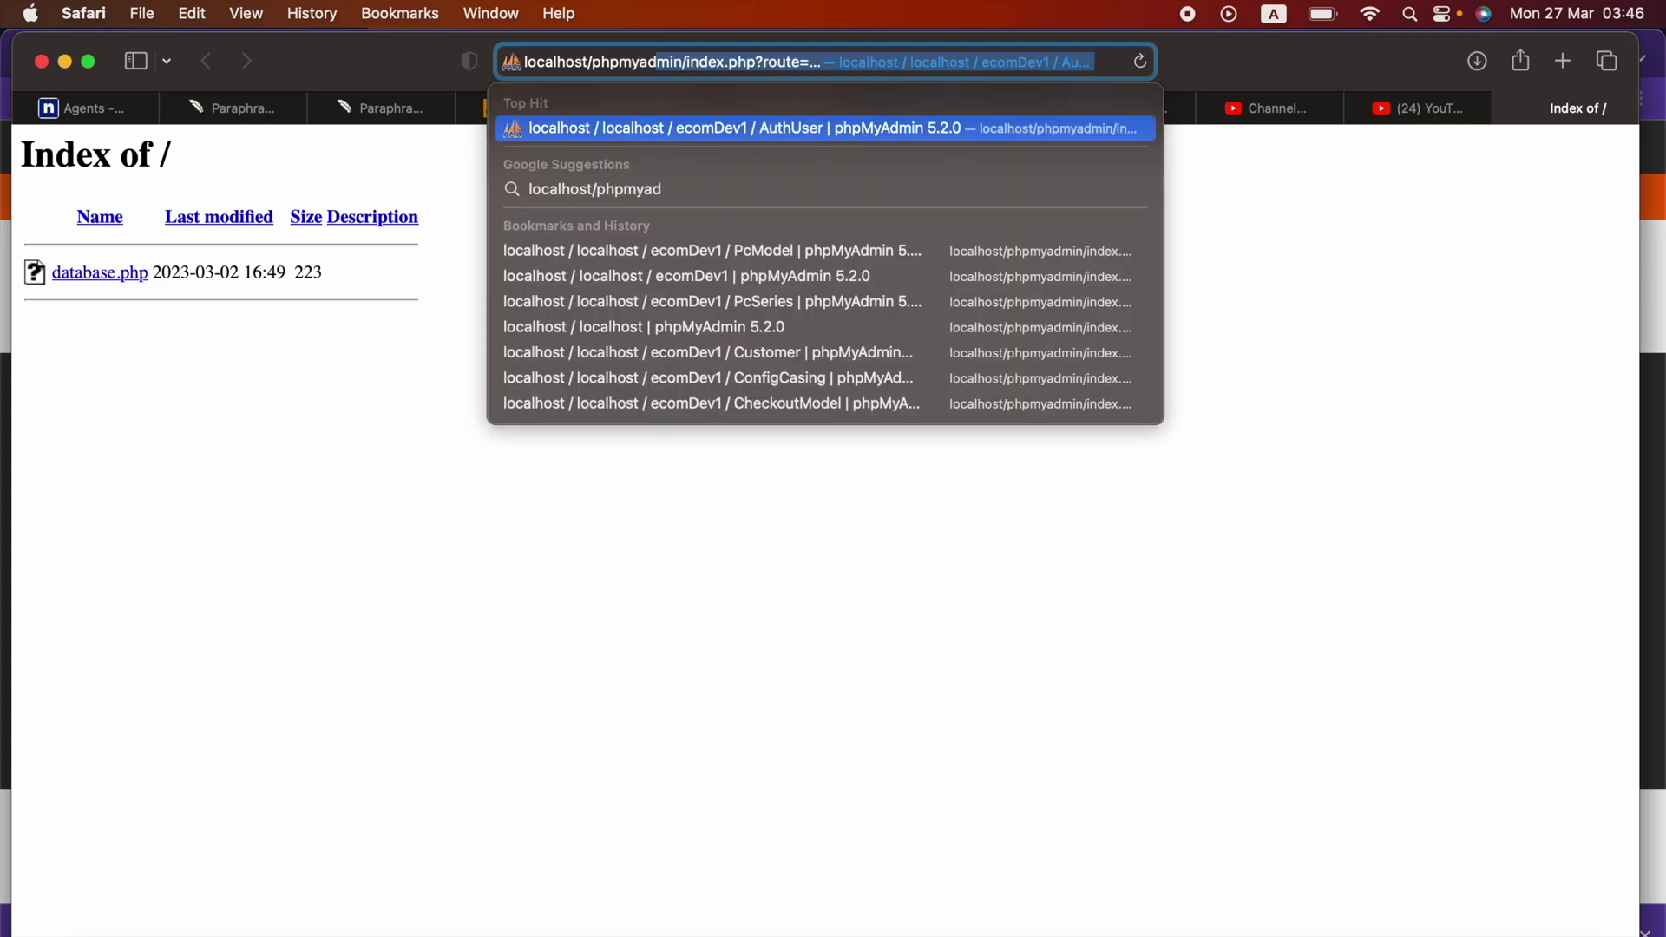
key(BackSpace)
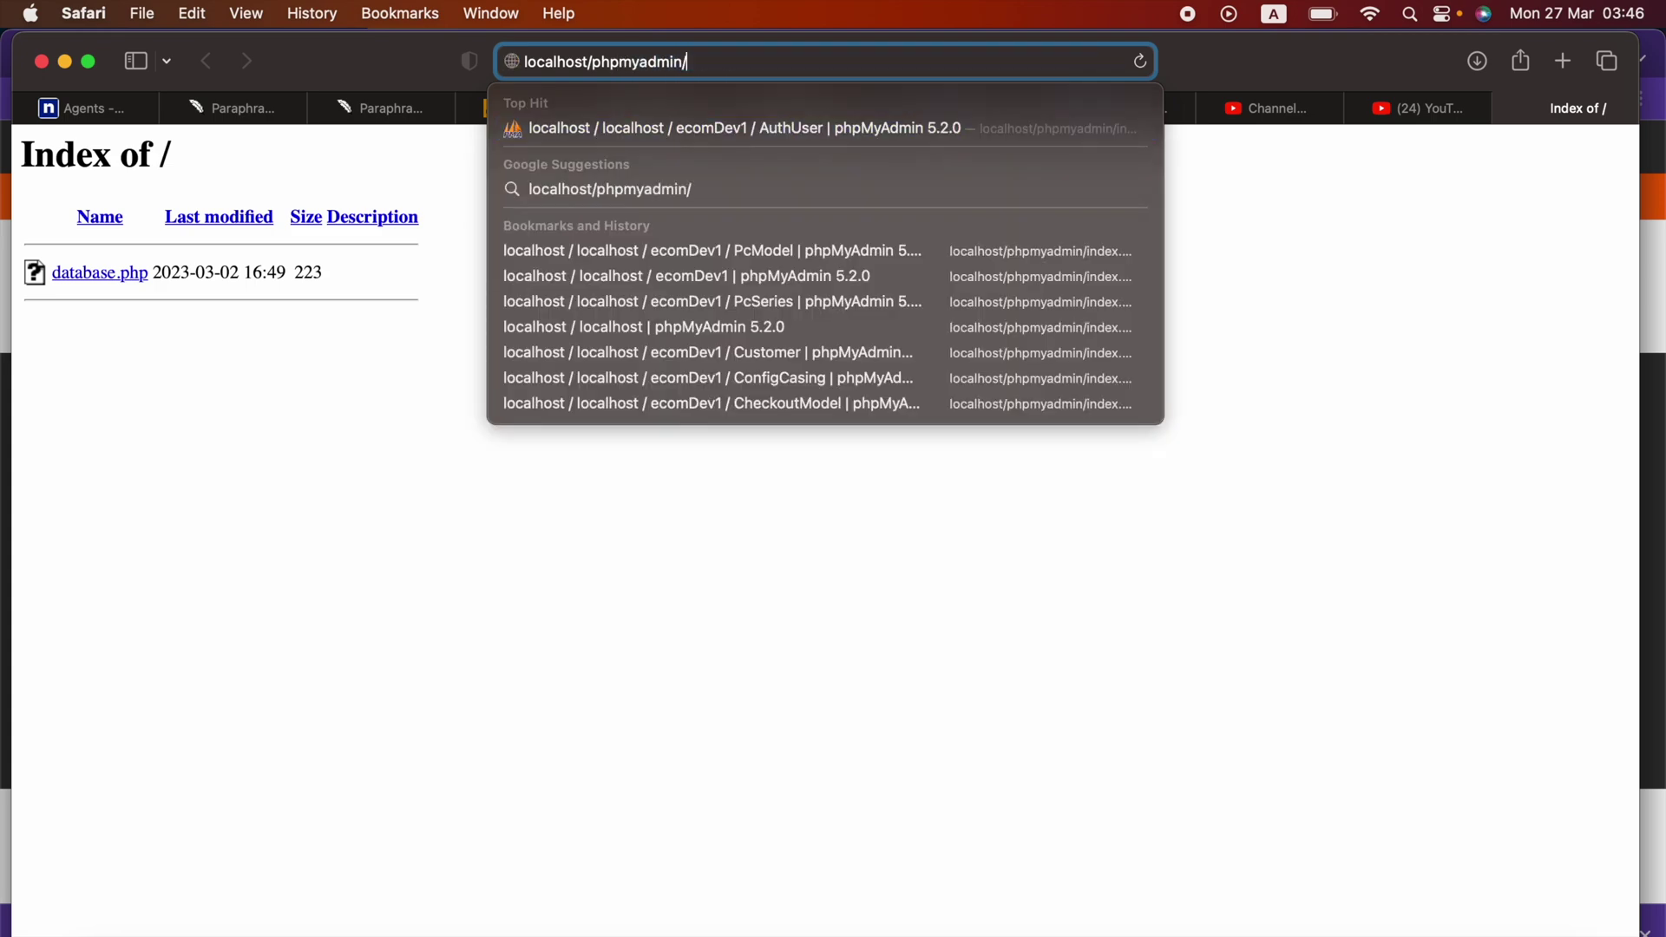
key(Return)
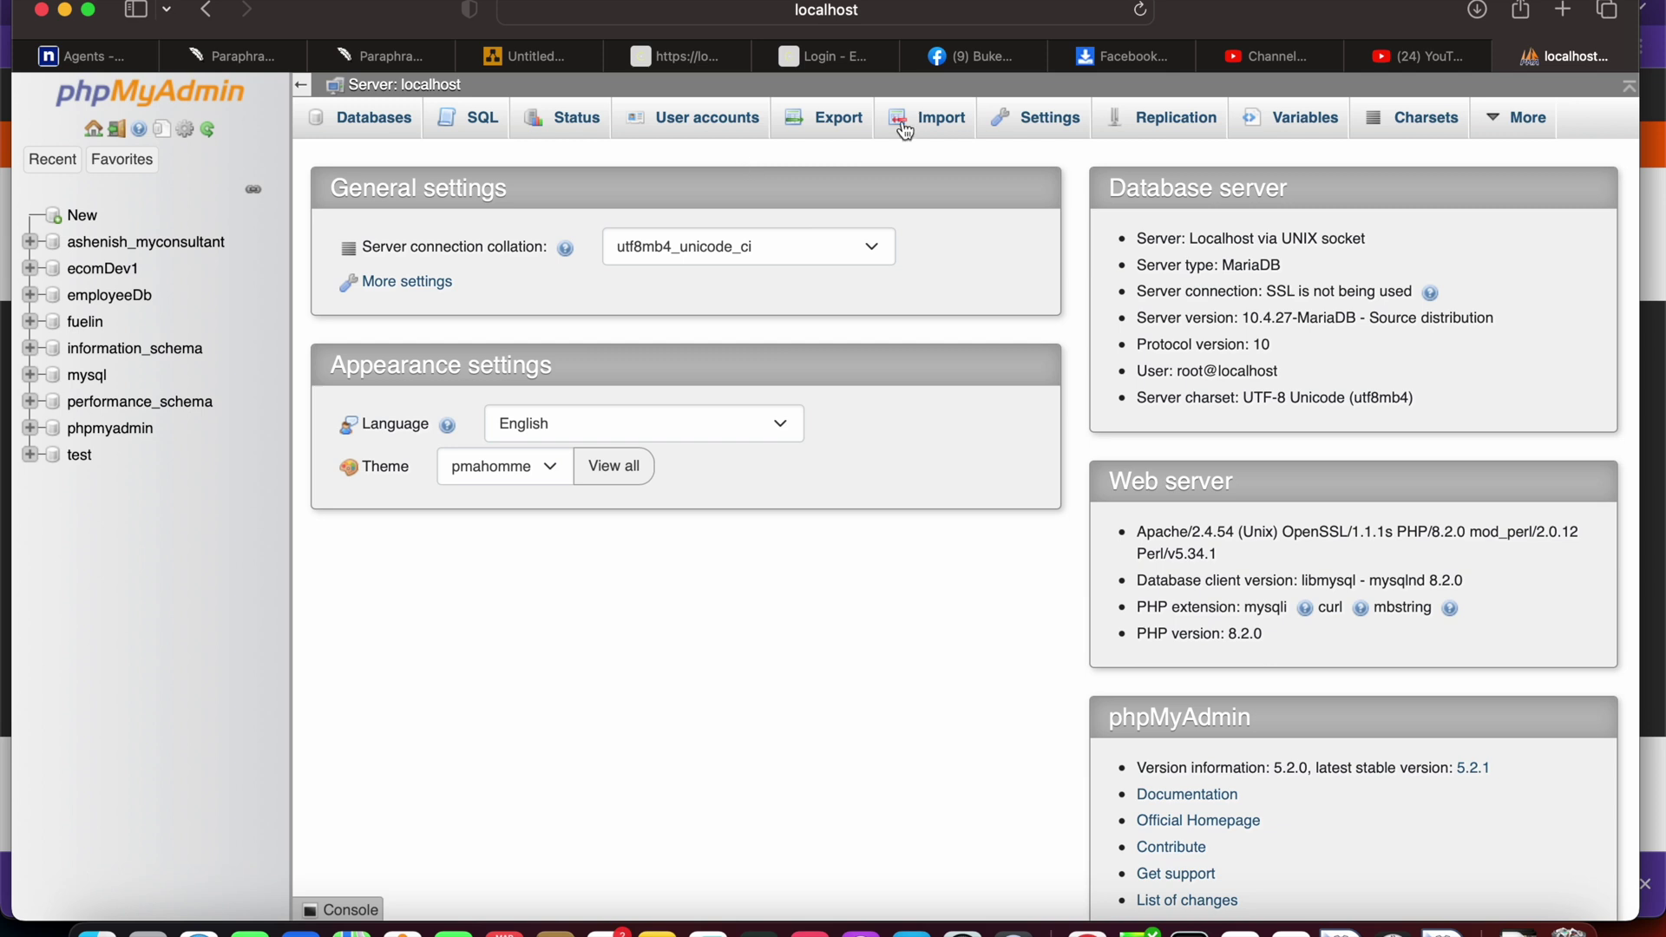
Step: Run the SQL query "CREATE DATABASE subscribe;" on the localhost server and open the new subscribe database
click(80, 218)
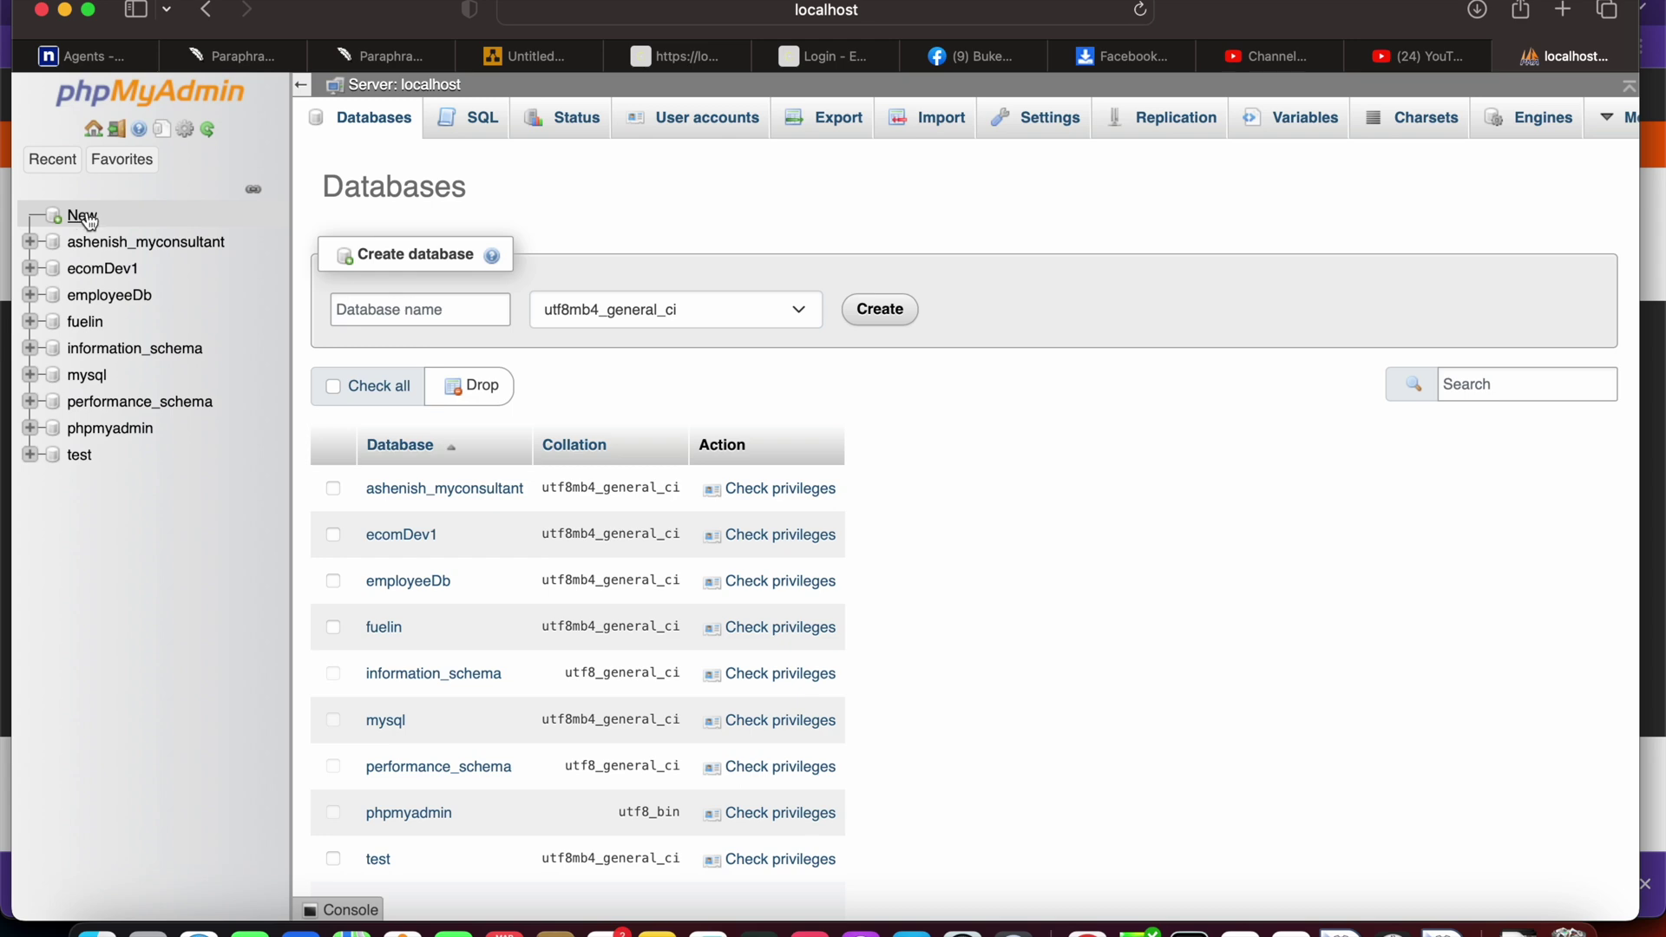
click(466, 130)
click(483, 290)
text(C)
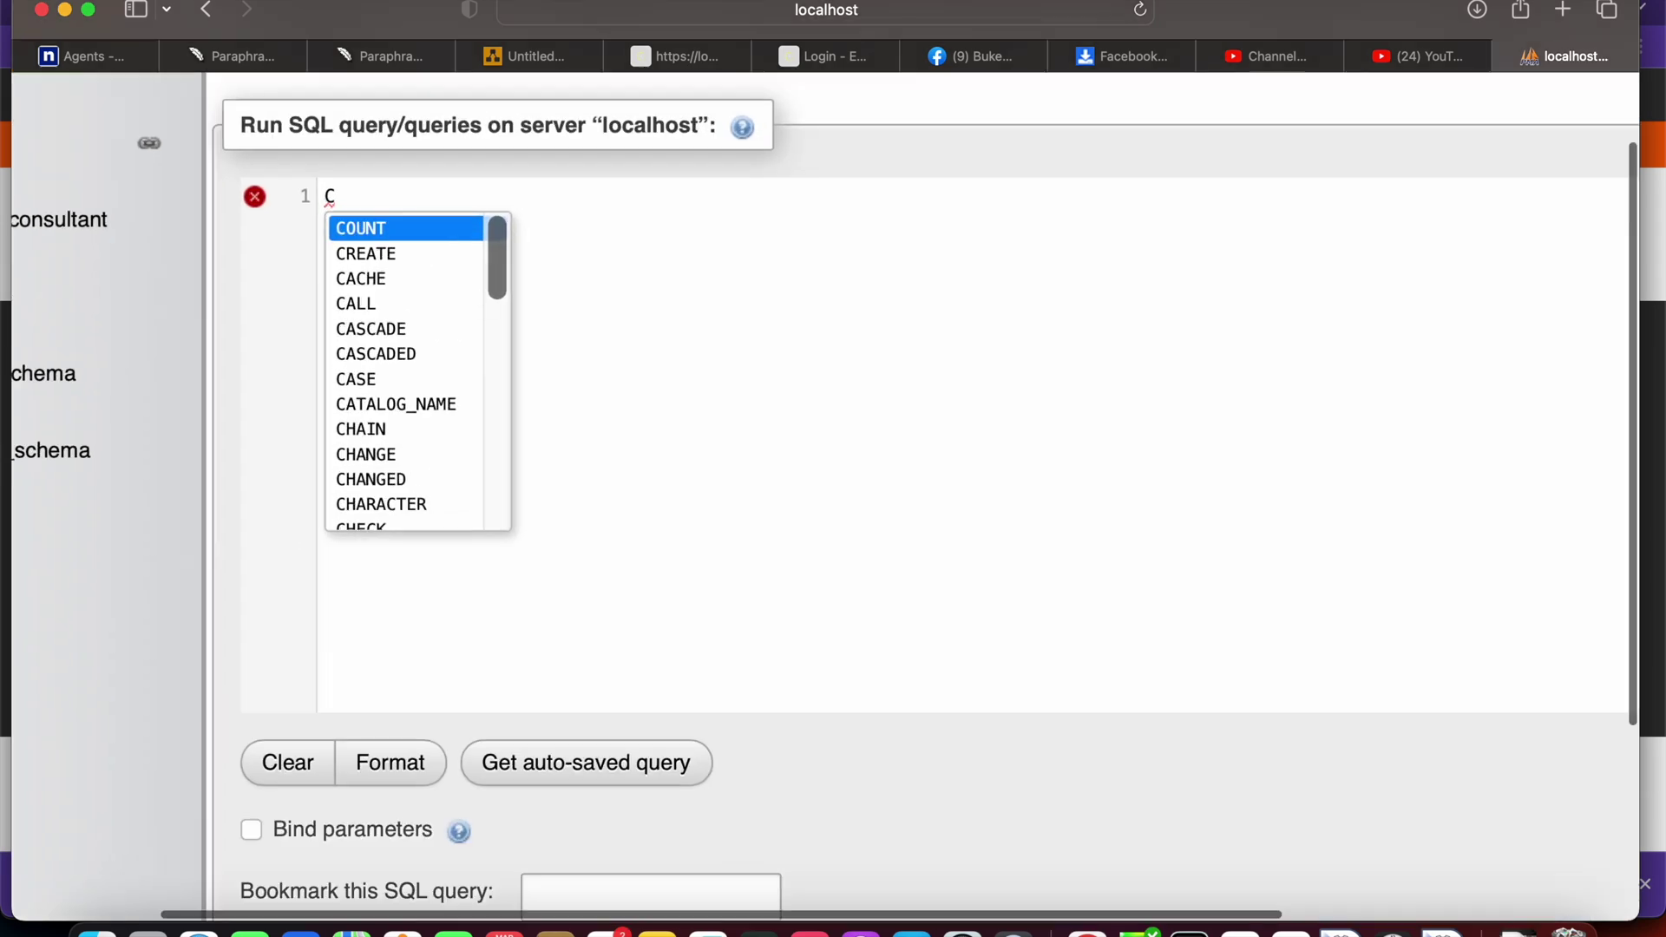
text(REATE)
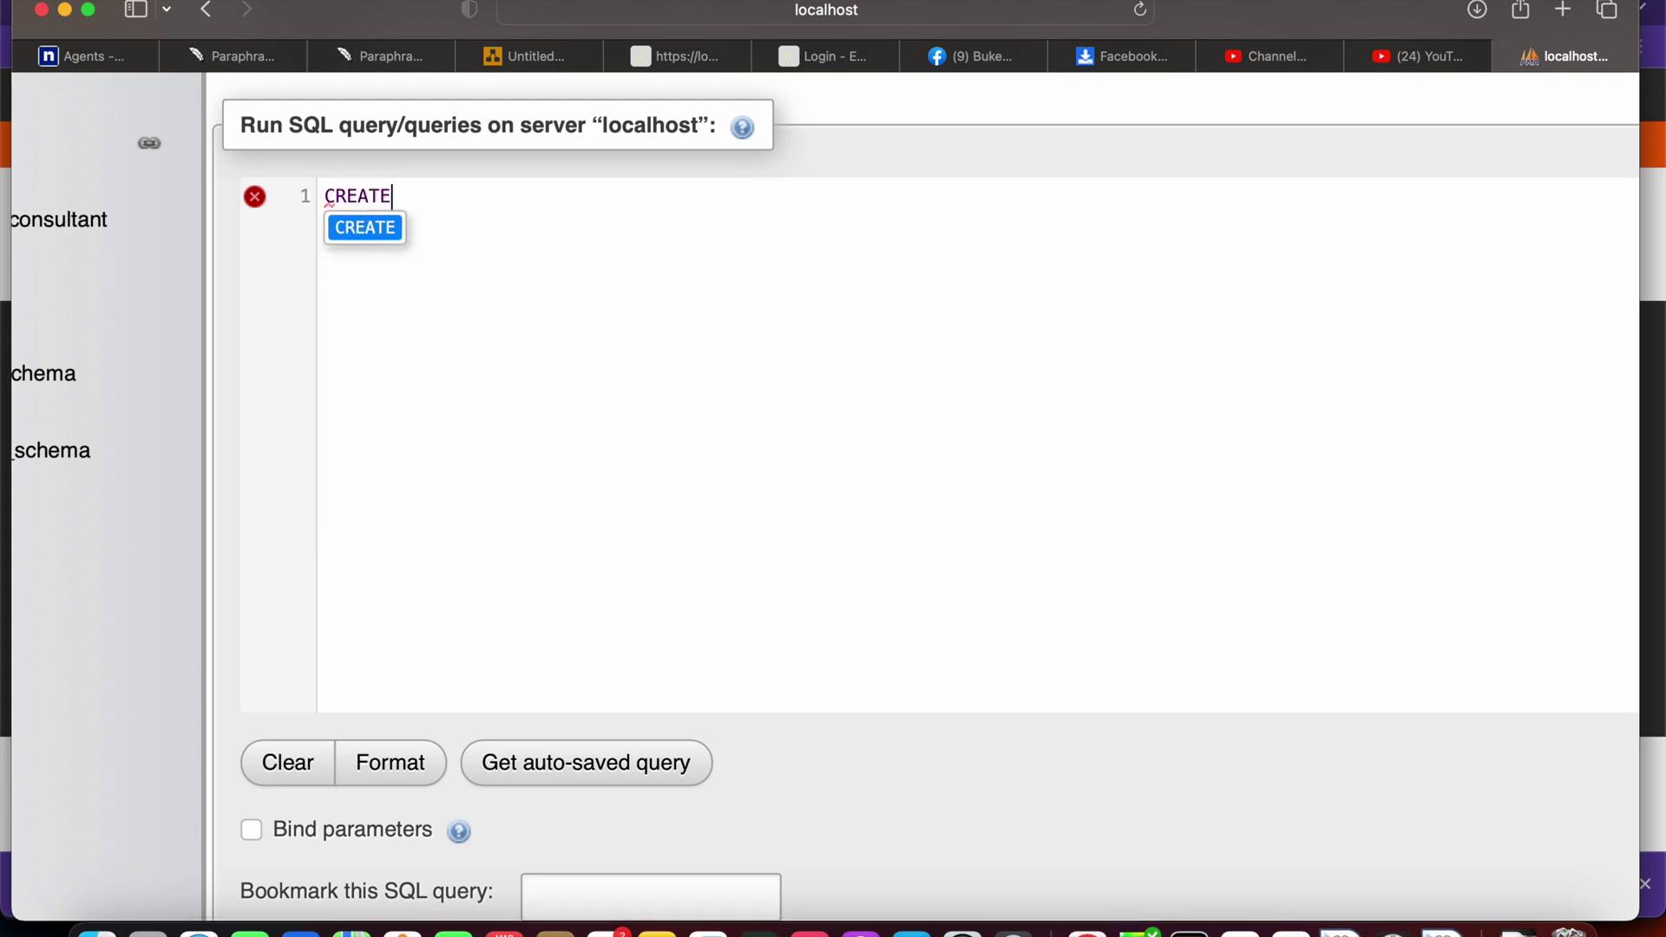
scroll(476, 289, up, 5)
scroll(476, 288, left, 3)
scroll(476, 289, up, 5)
text(DATABASE )
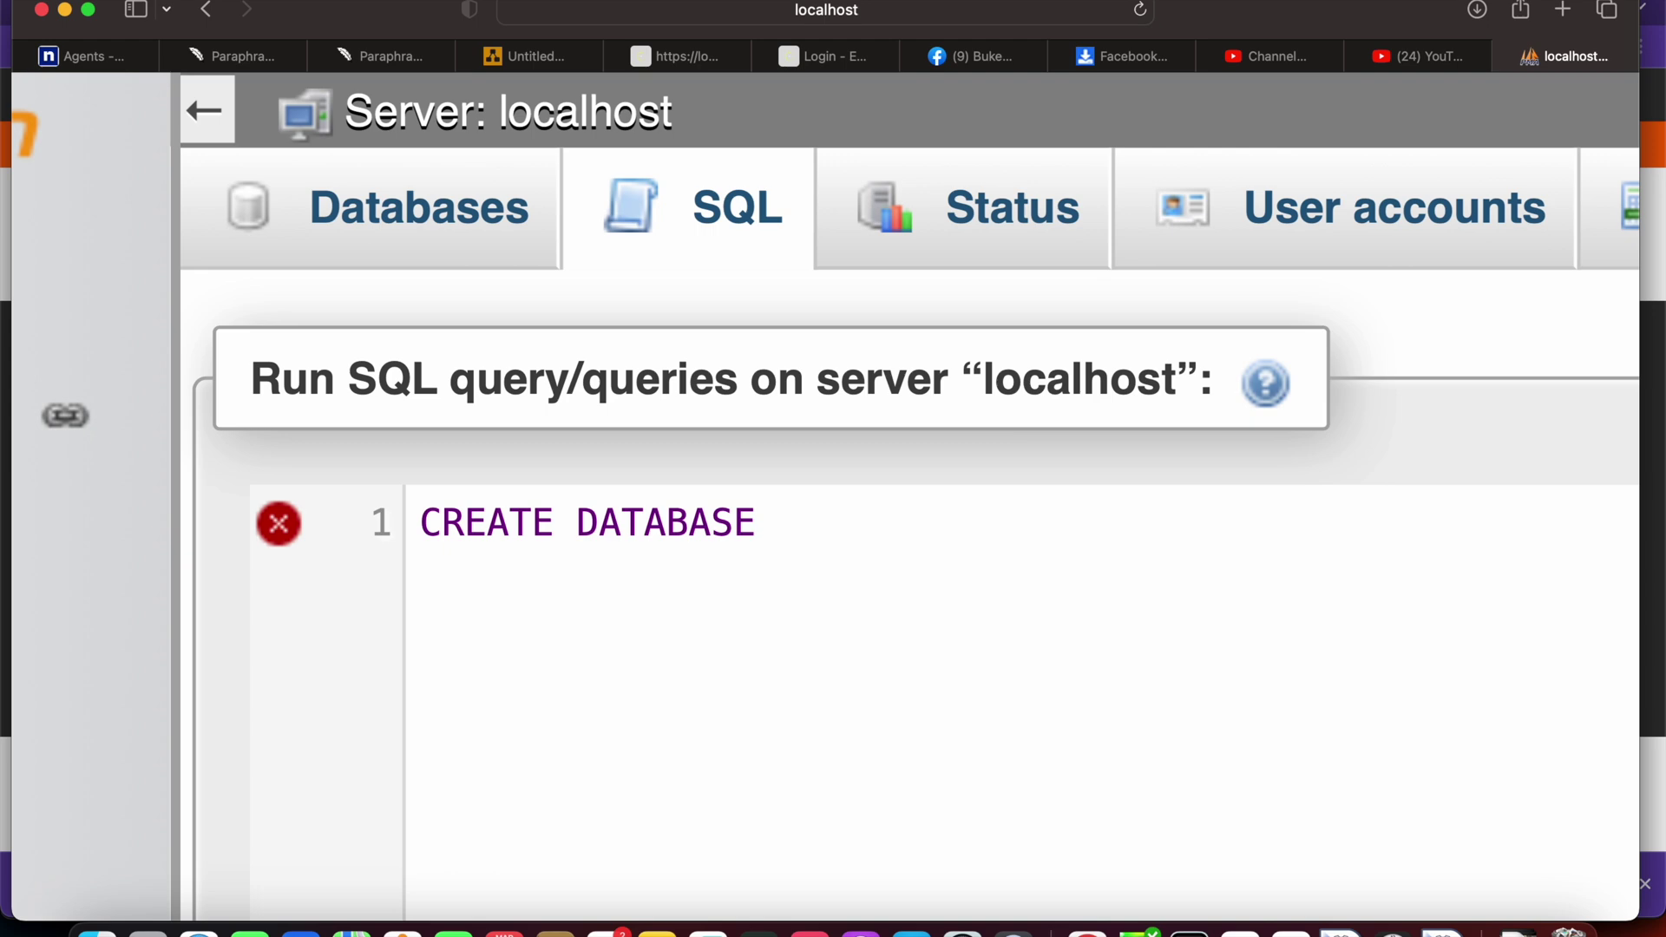
text(subscribe;)
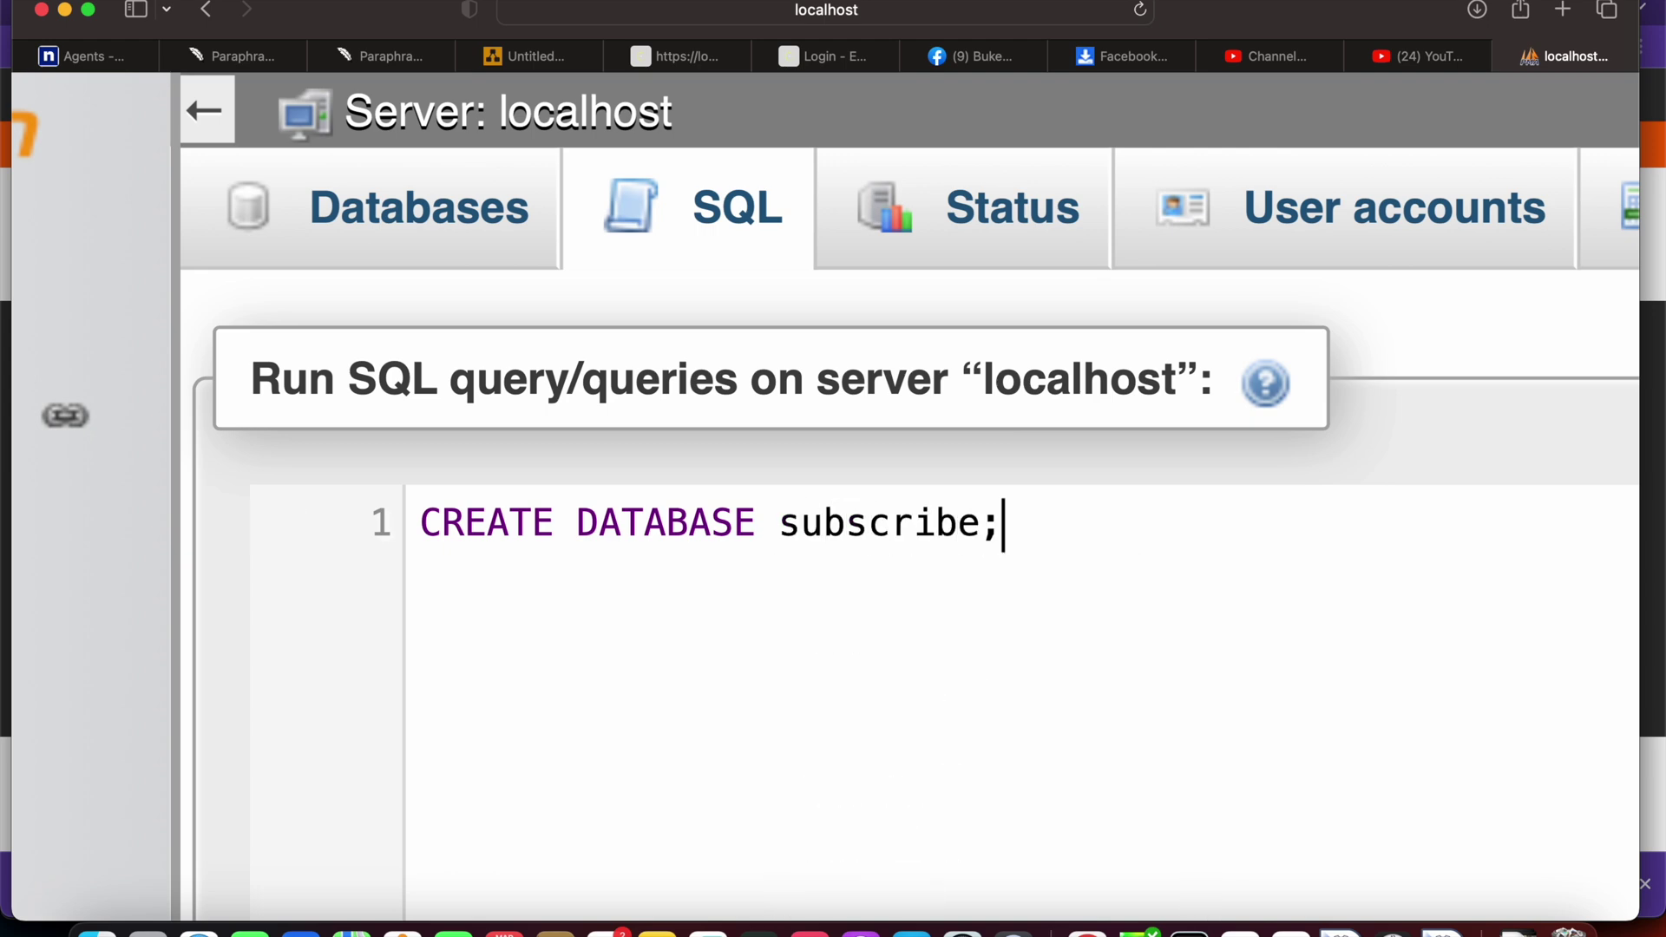
scroll(509, 252, down, 5)
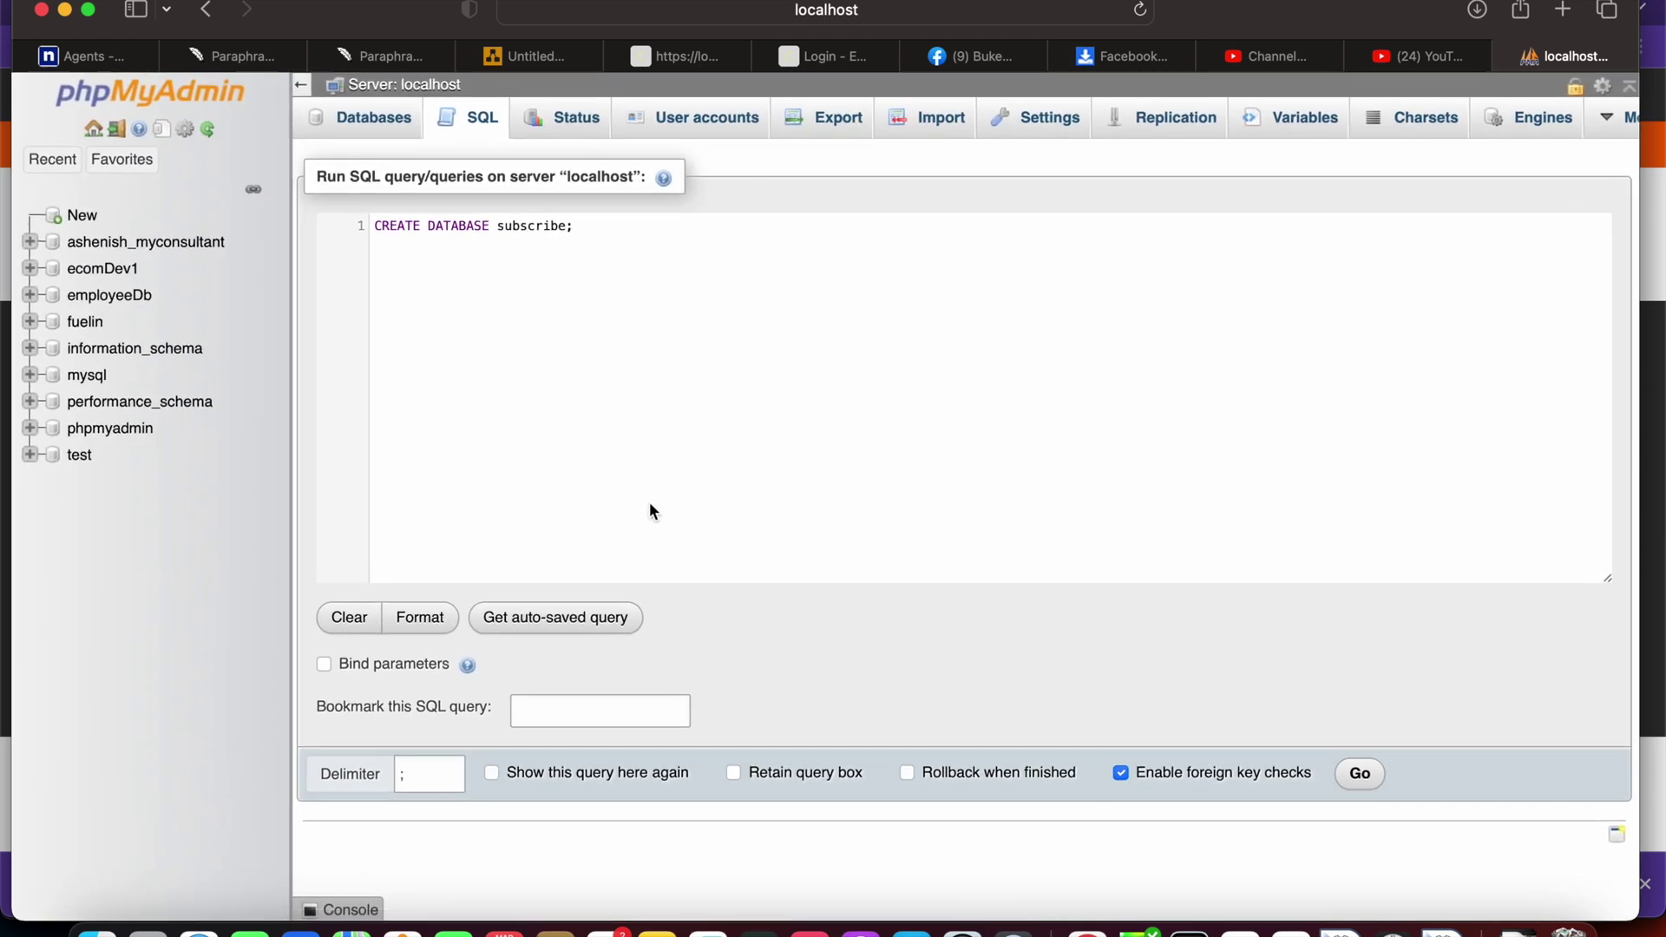
click(1359, 775)
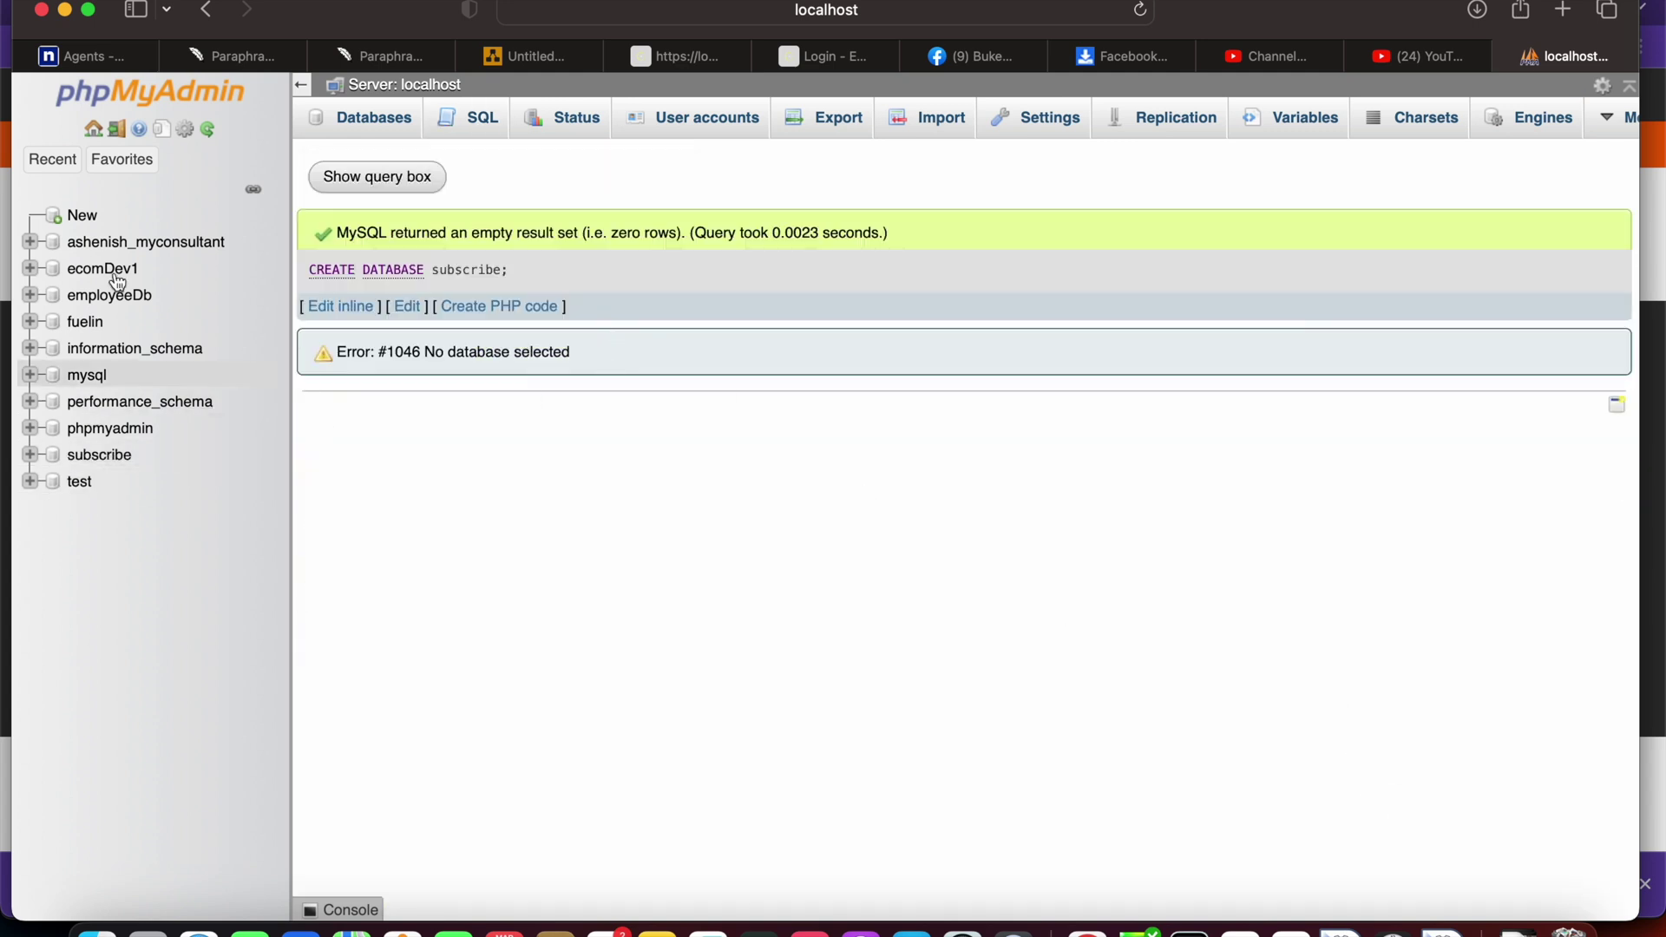
click(116, 462)
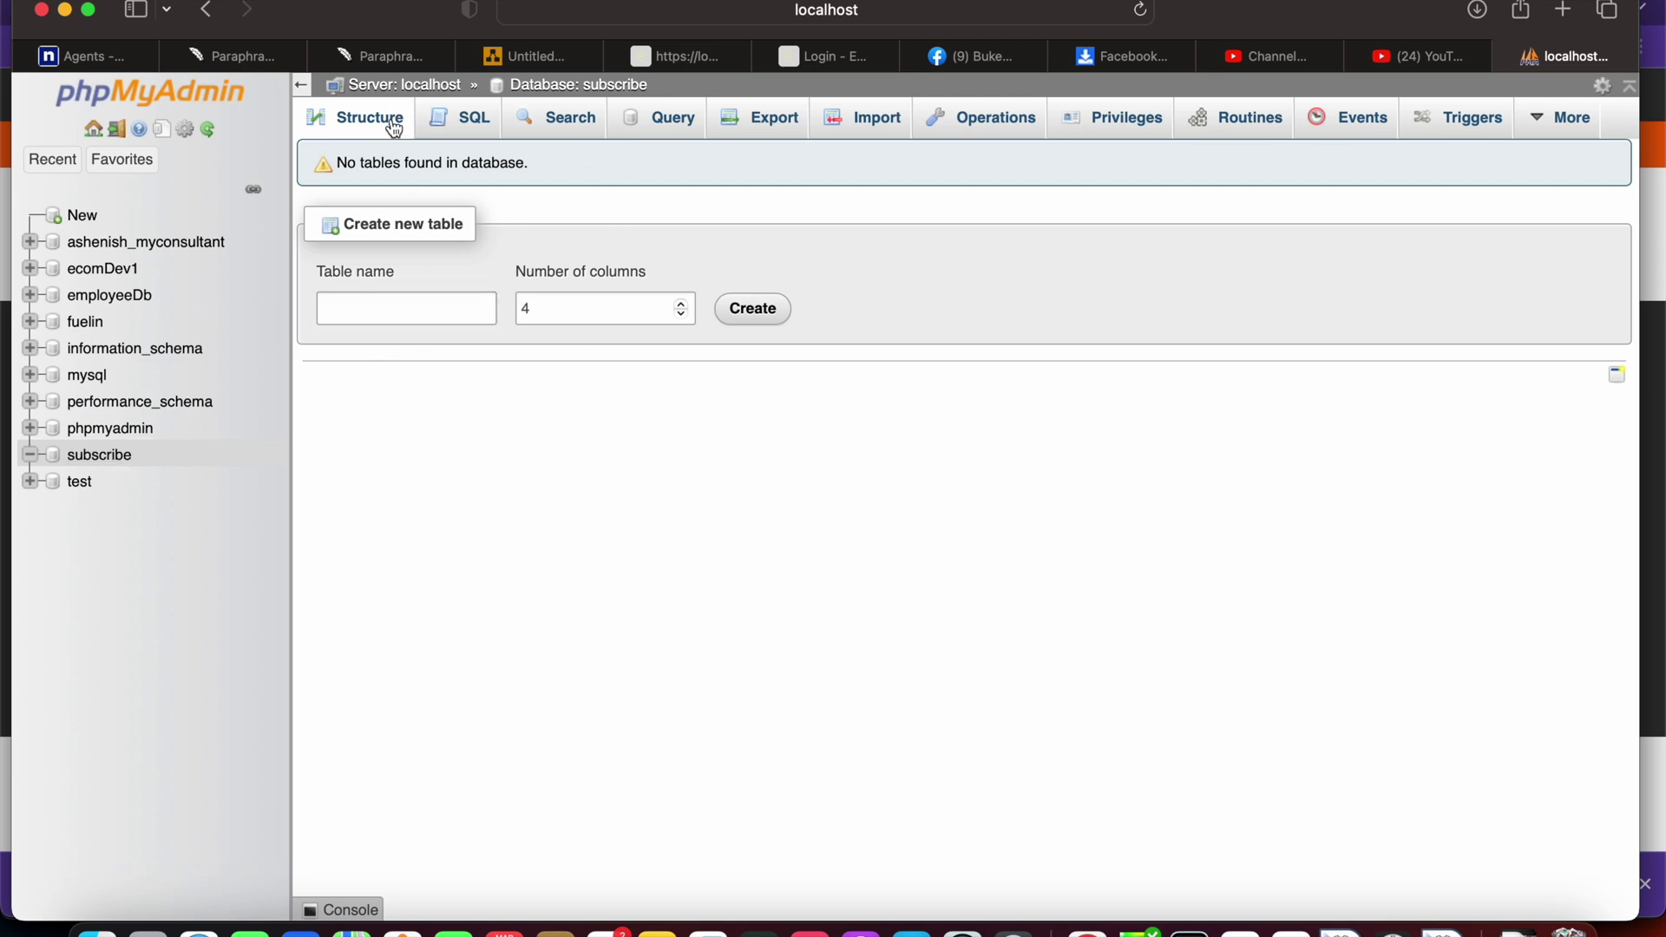
click(406, 326)
text(dafasf)
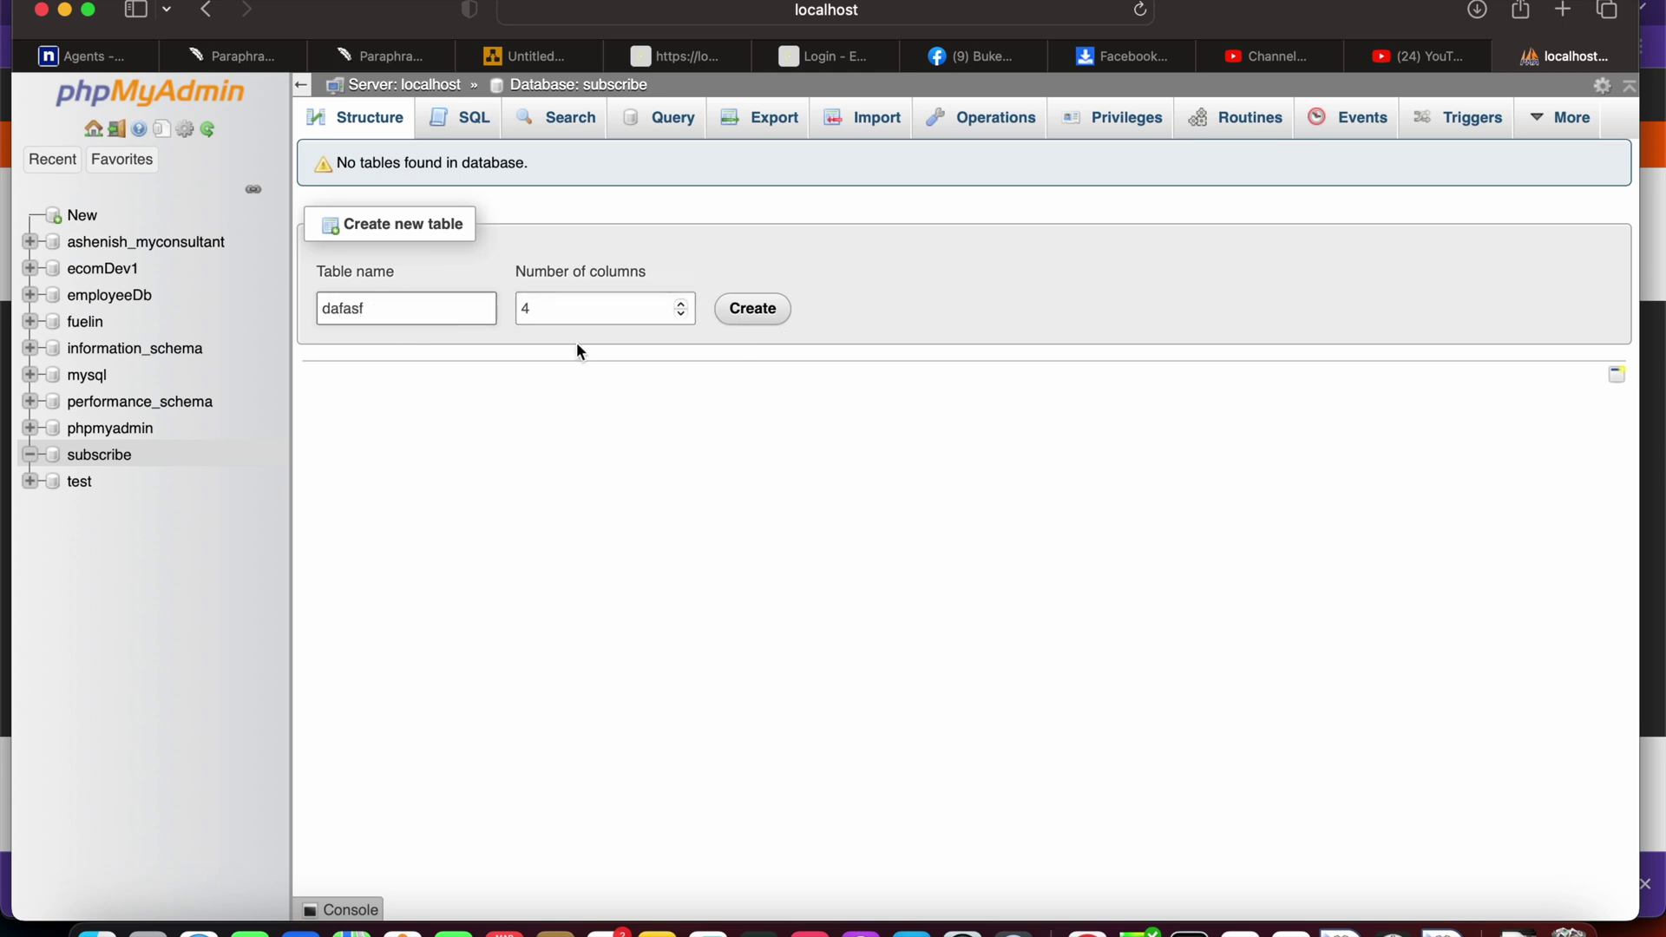
click(556, 319)
double_click(609, 326)
text(s)
key(BackSpace)
text(3)
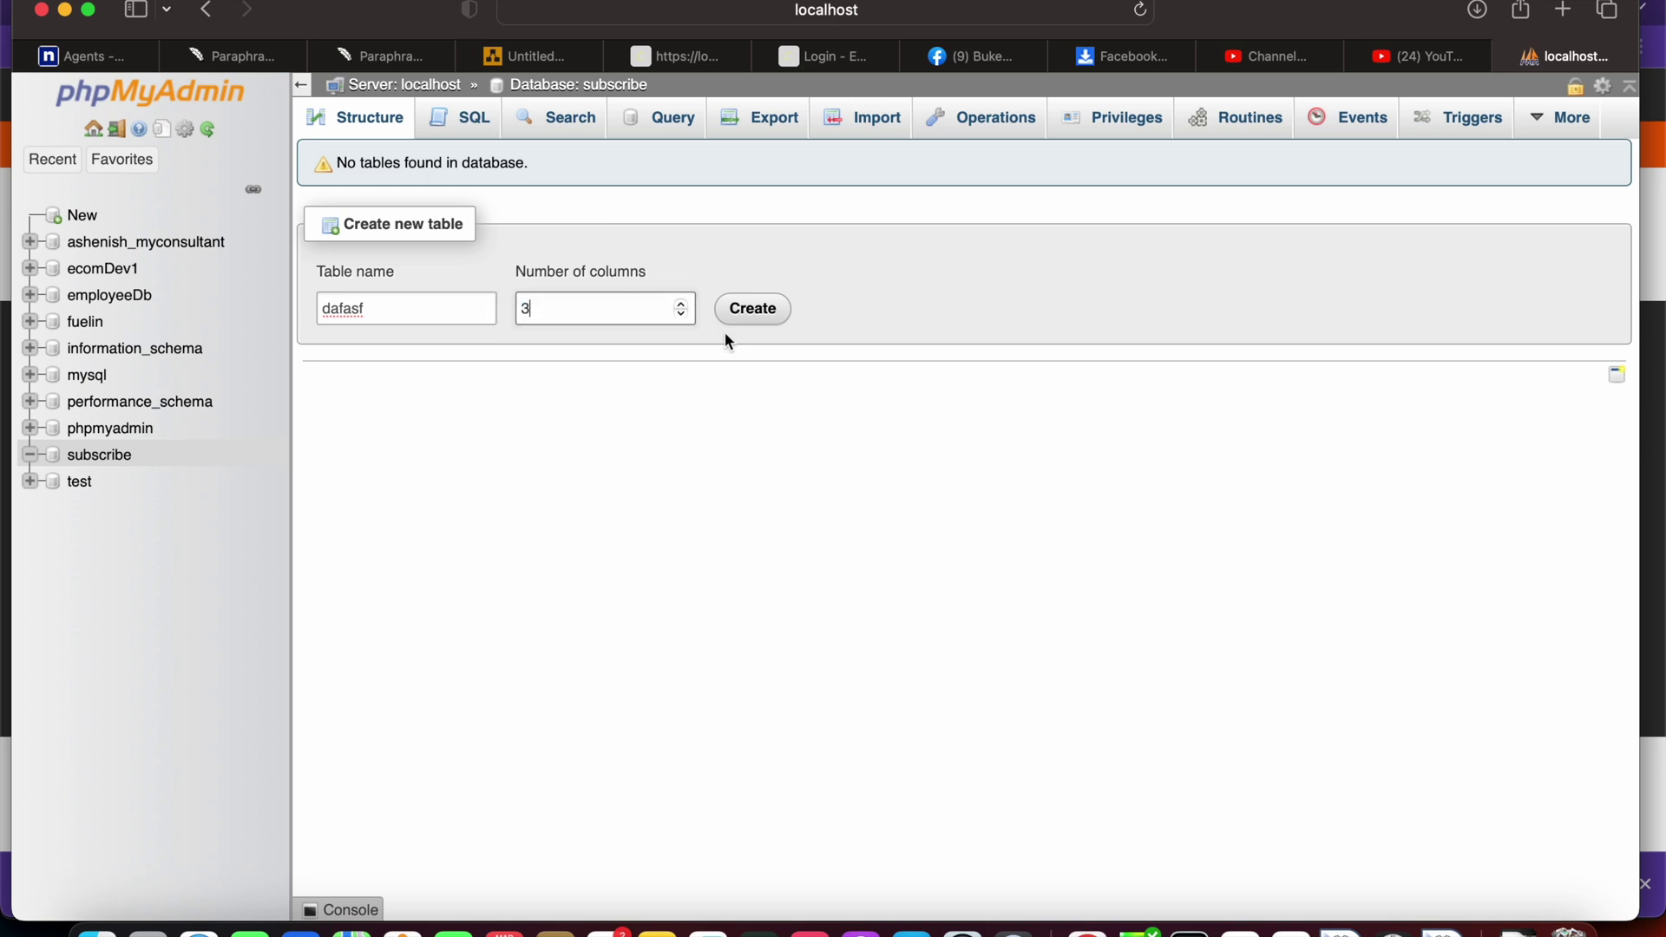
Step: Leave the table creation form without saving and open the SQL query editor for the subscribe database
click(461, 132)
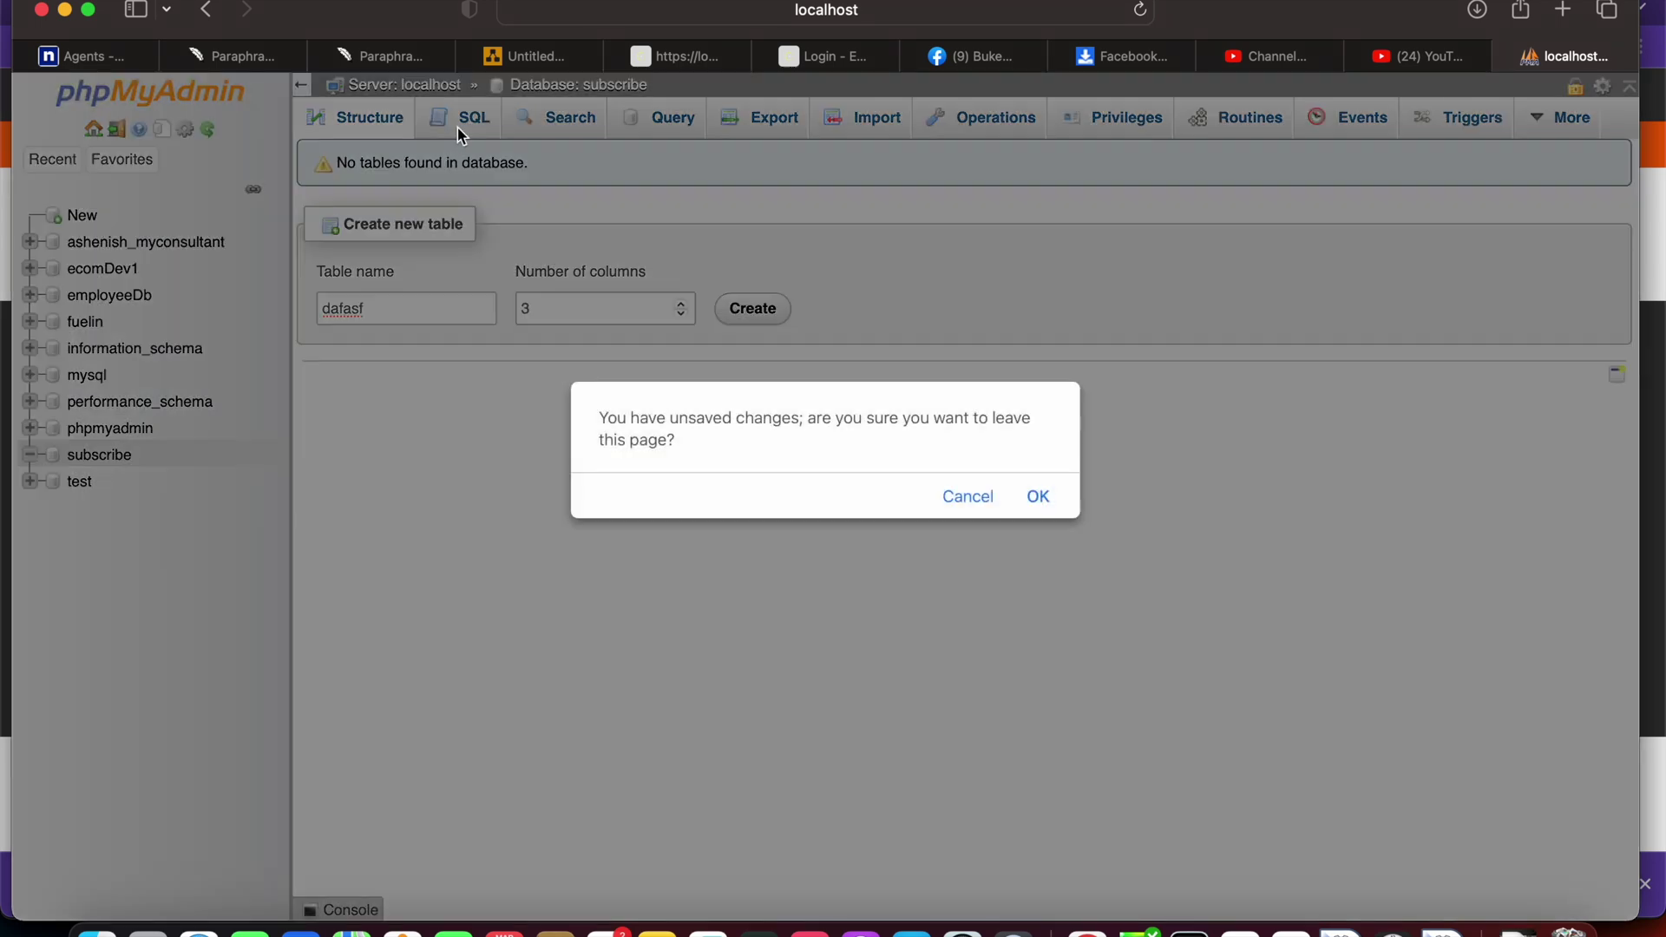
click(1038, 499)
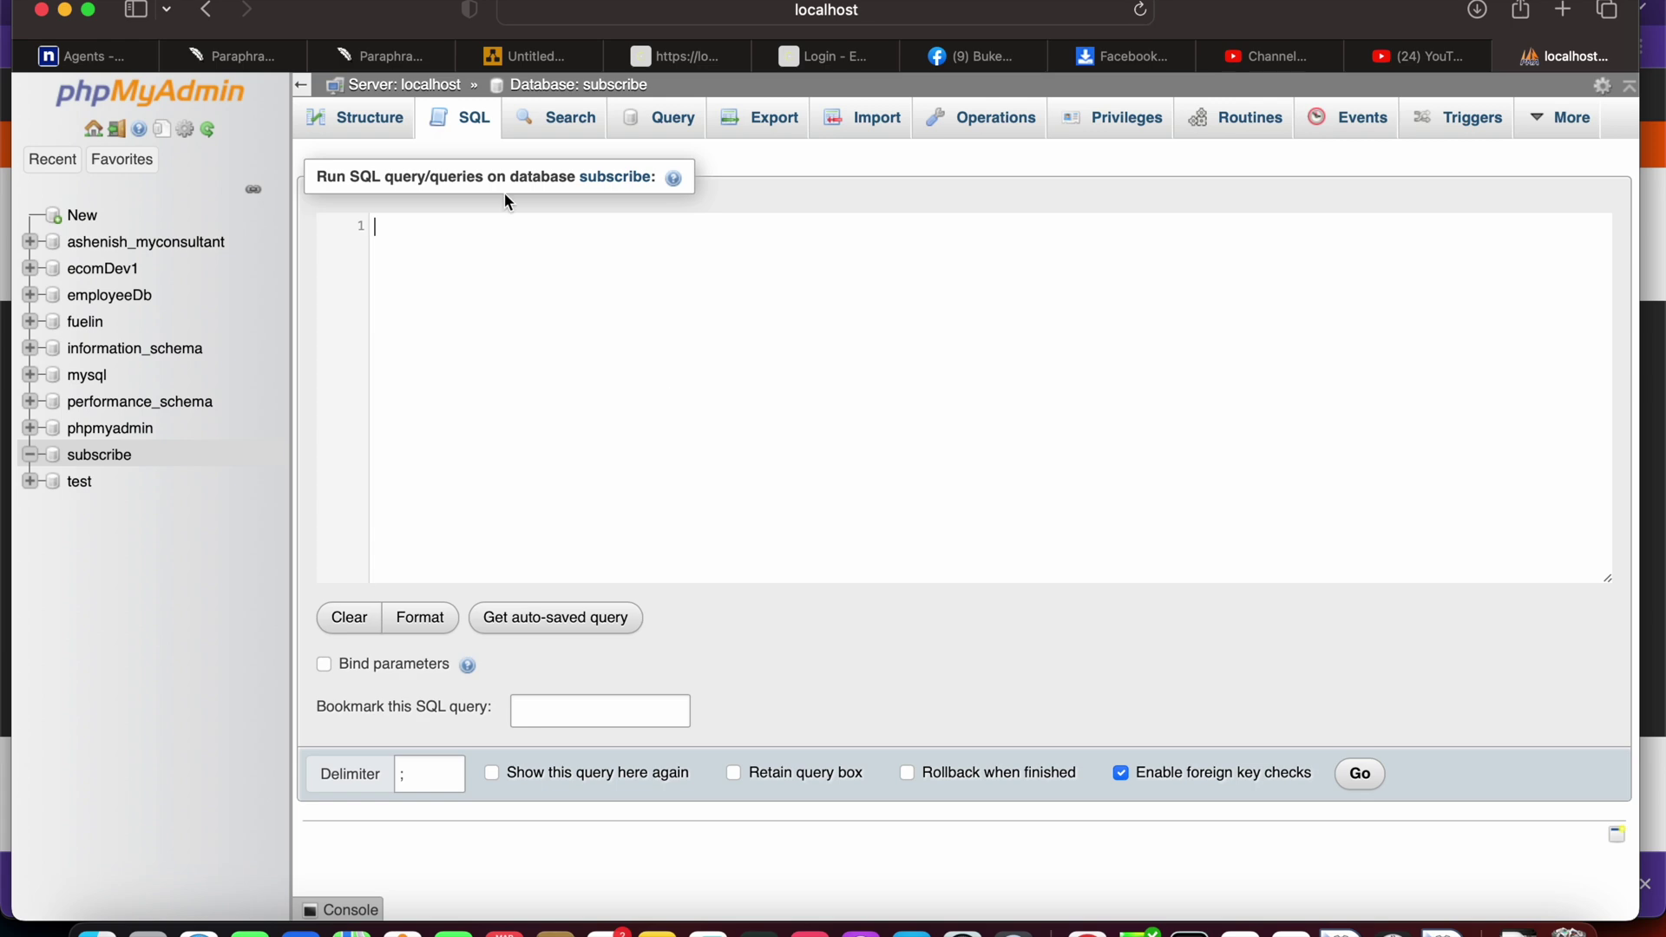
key(super+equal)
key(super+equal)
key(super+equal)
key(super+equal)
key(super+equal)
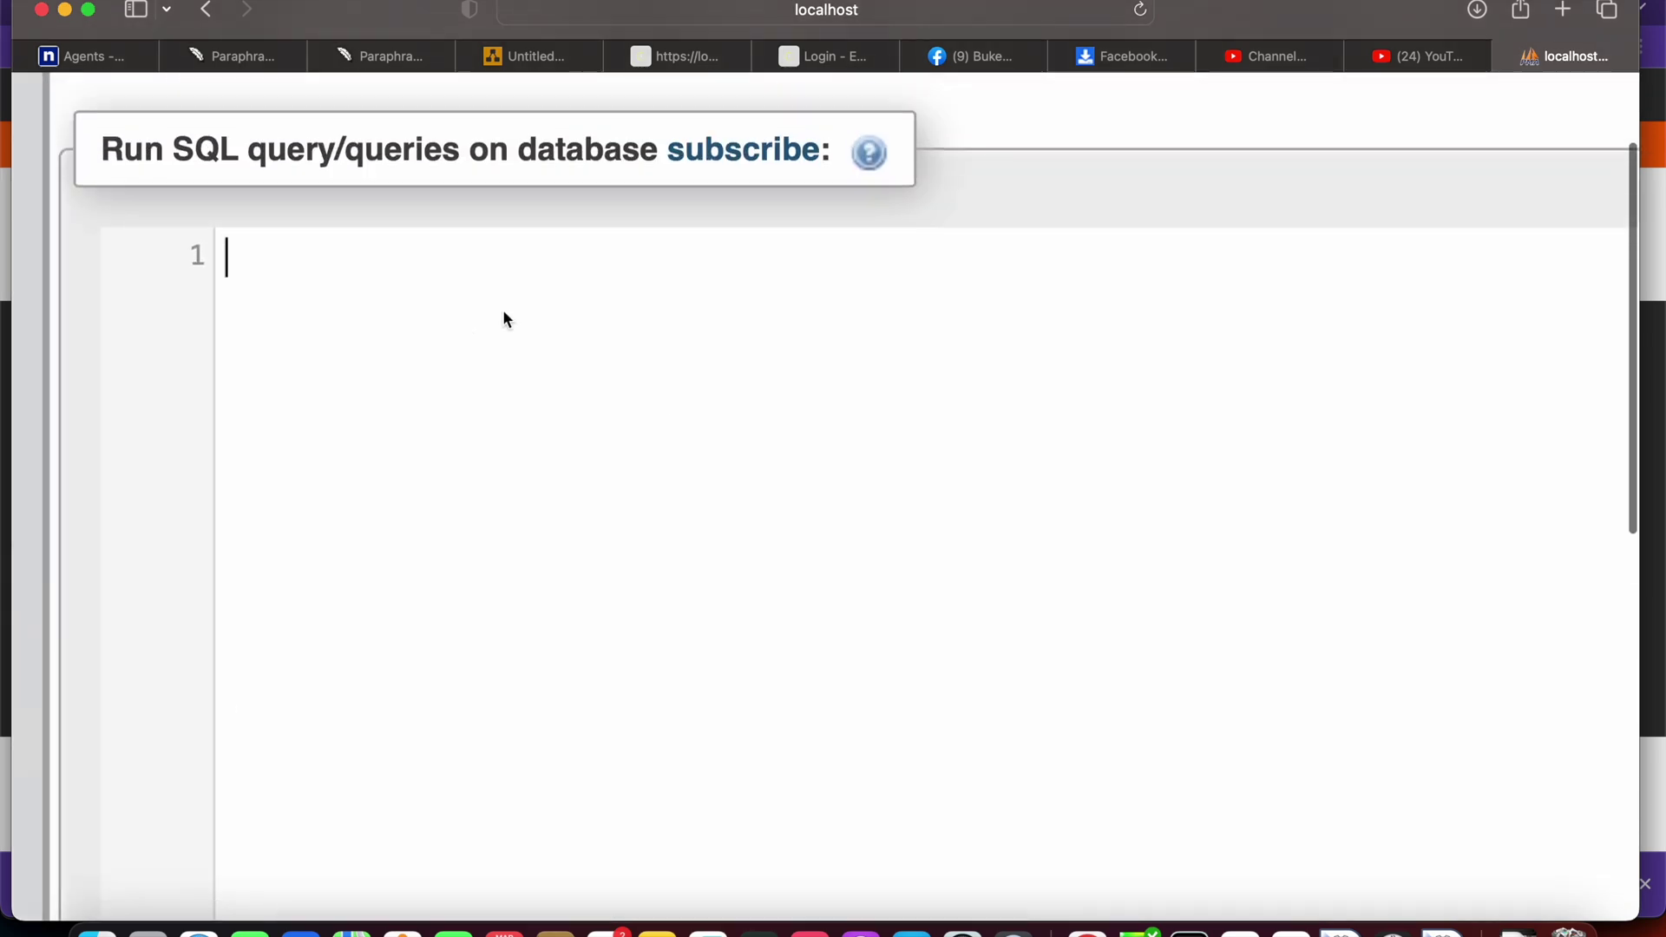
Step: Write the statement "CREATE TABLE please_subscribe()" in the subscribe database's SQL query editor
scroll(504, 315, down, 5)
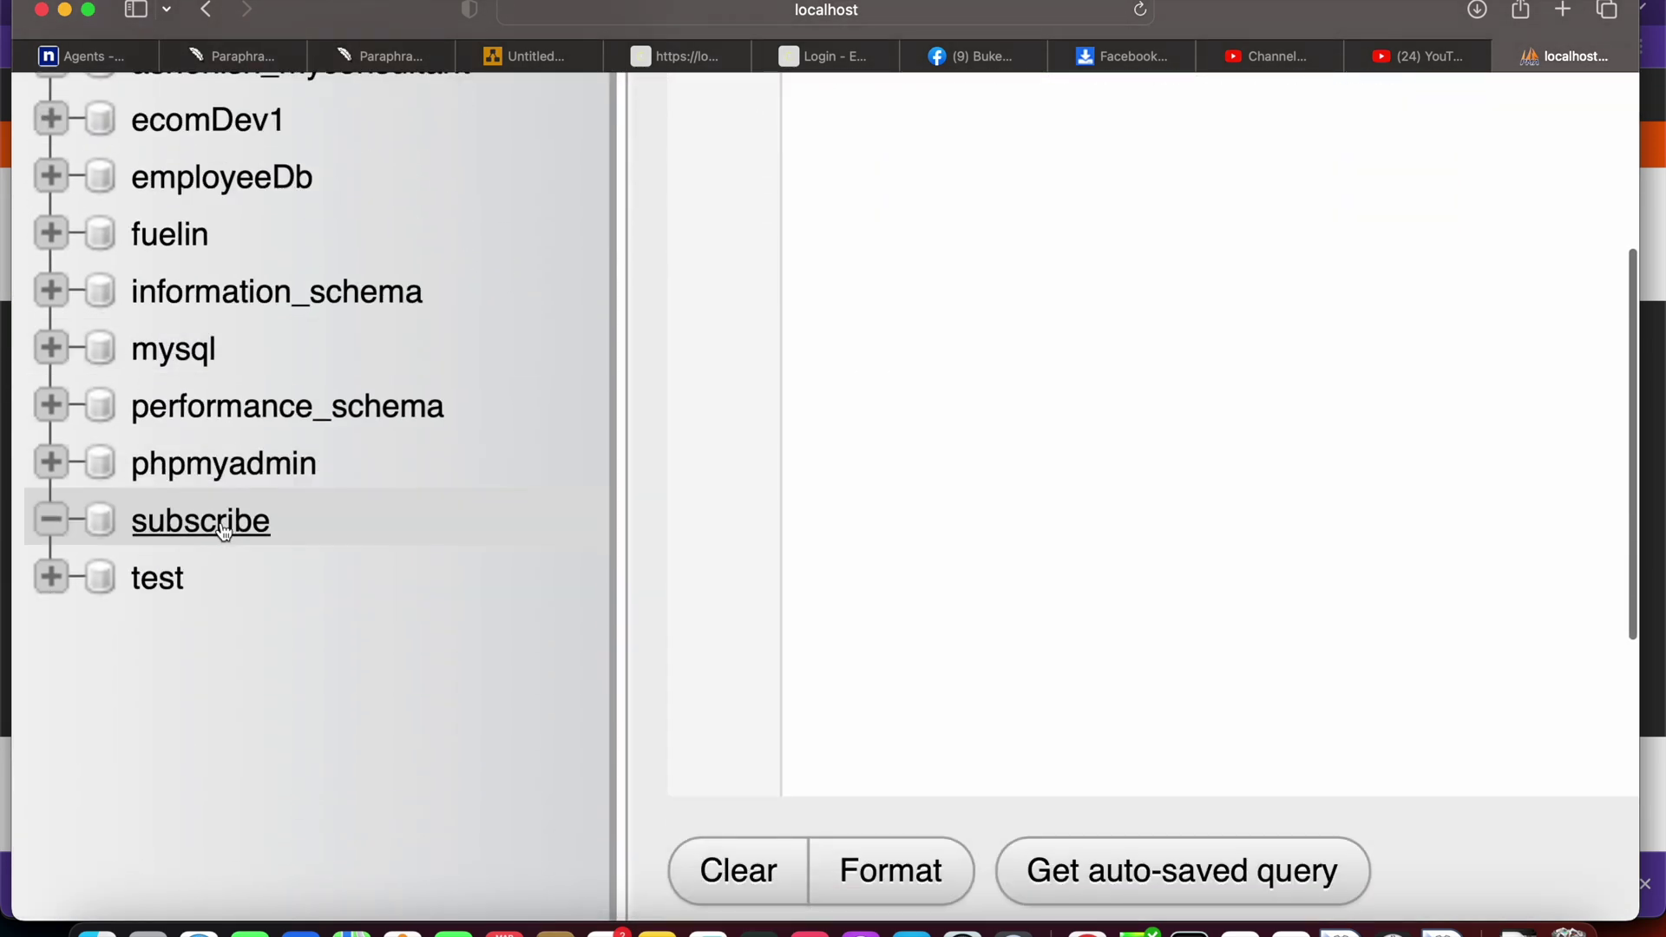
scroll(252, 544, up, 3)
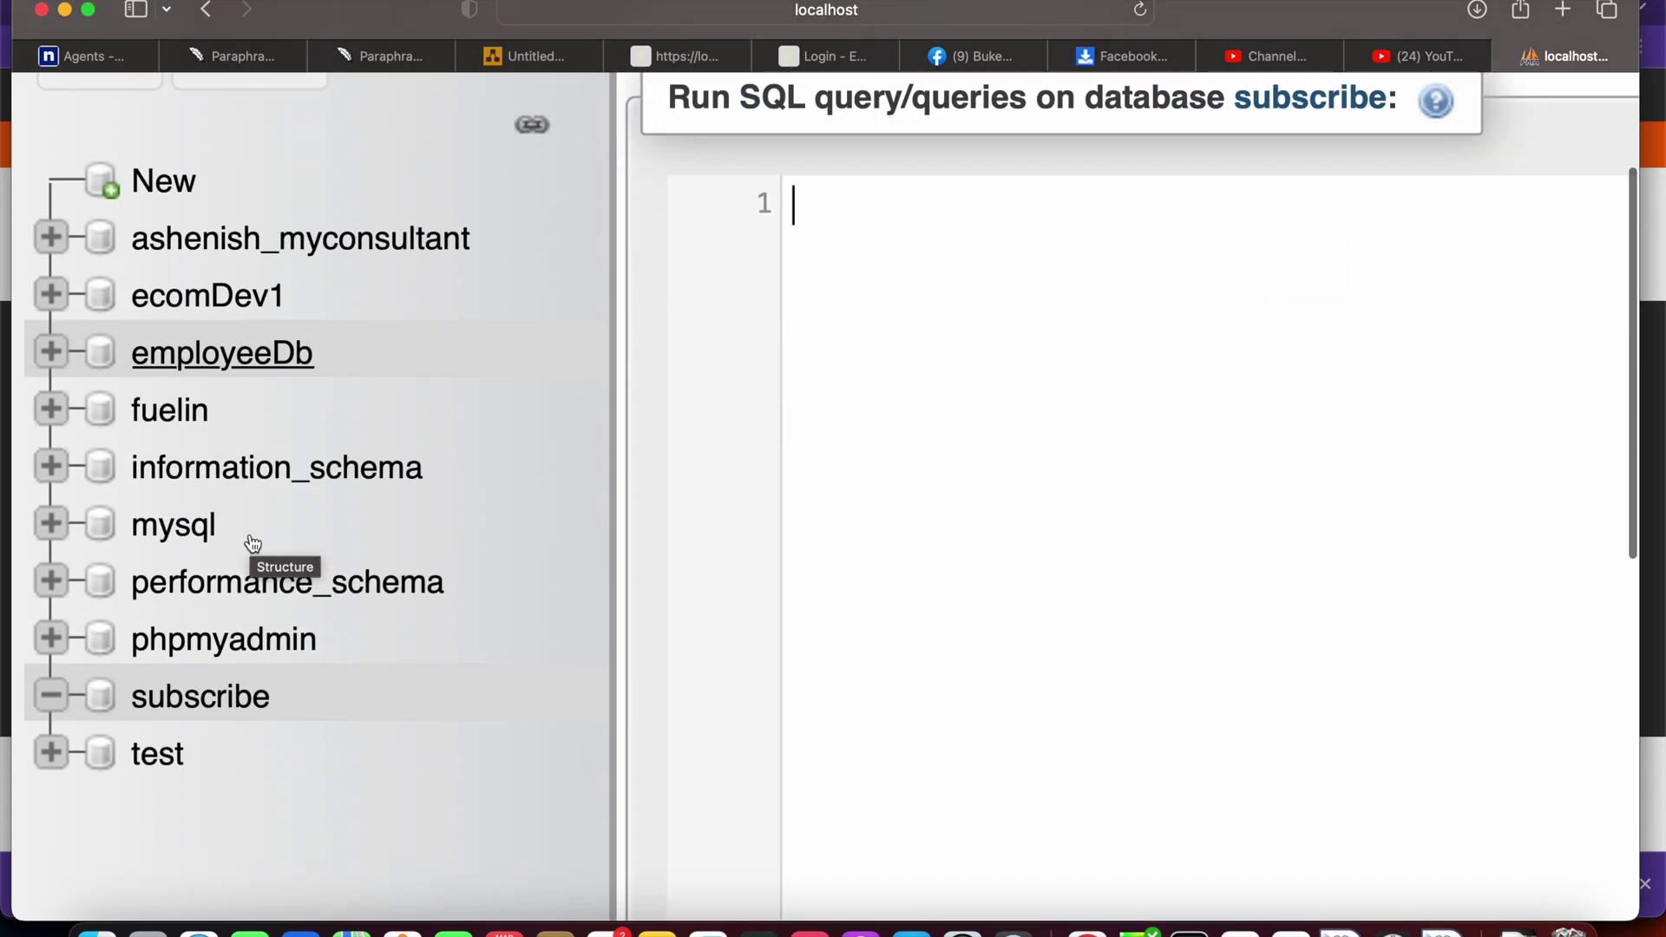
scroll(754, 429, up, 3)
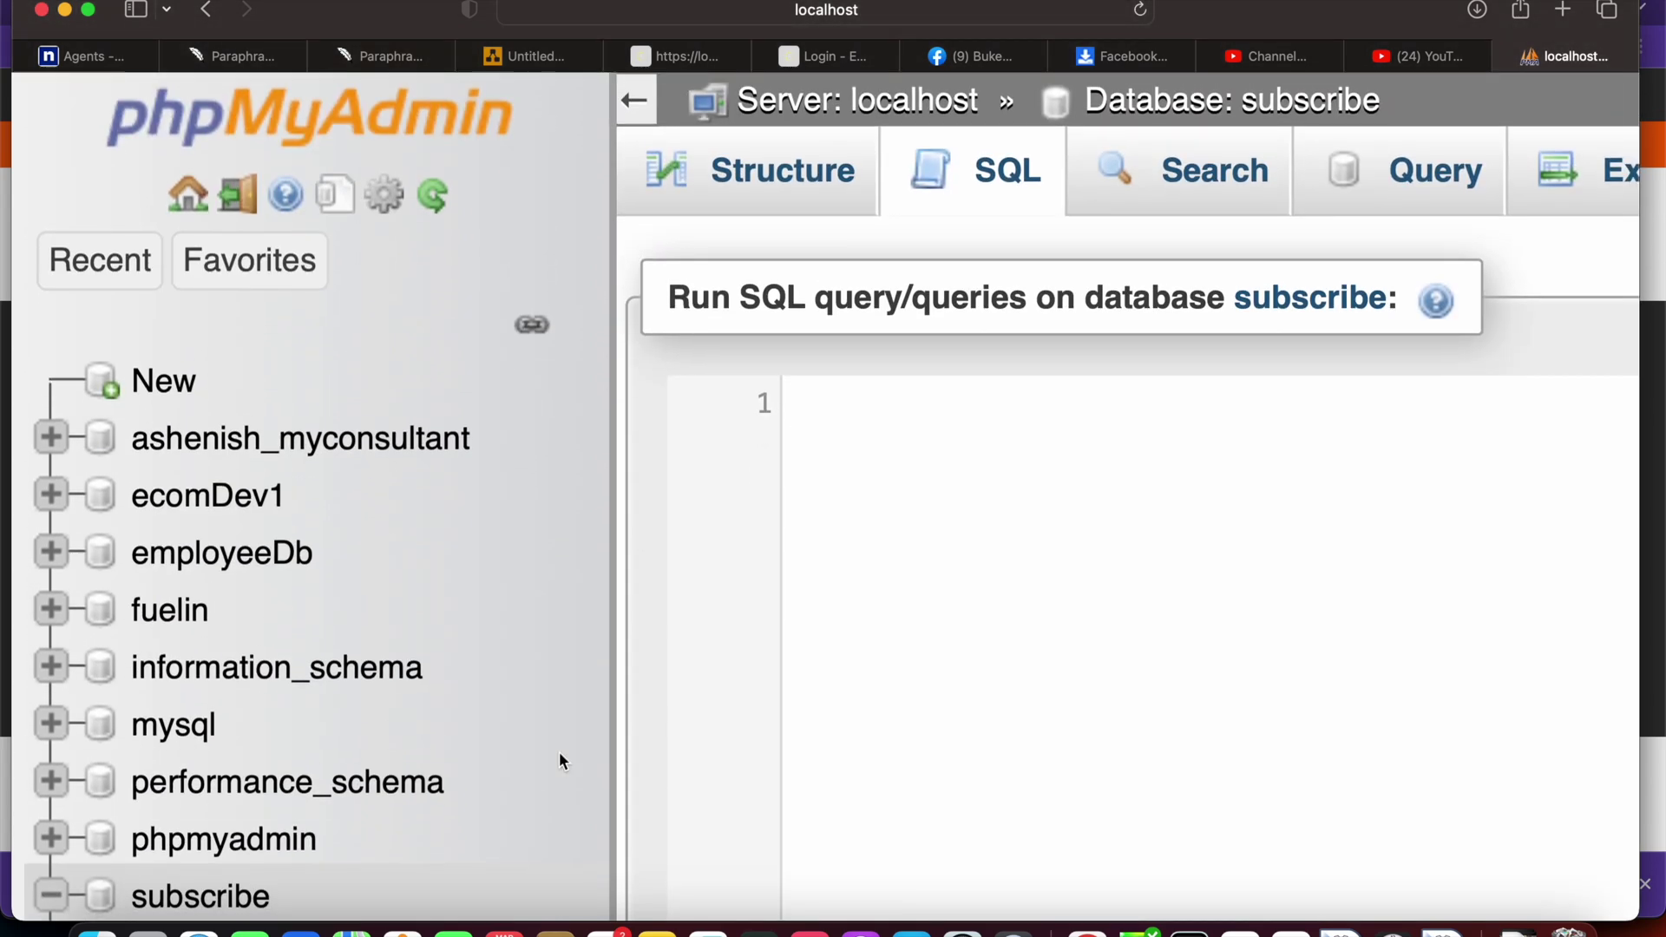
scroll(526, 774, down, 4)
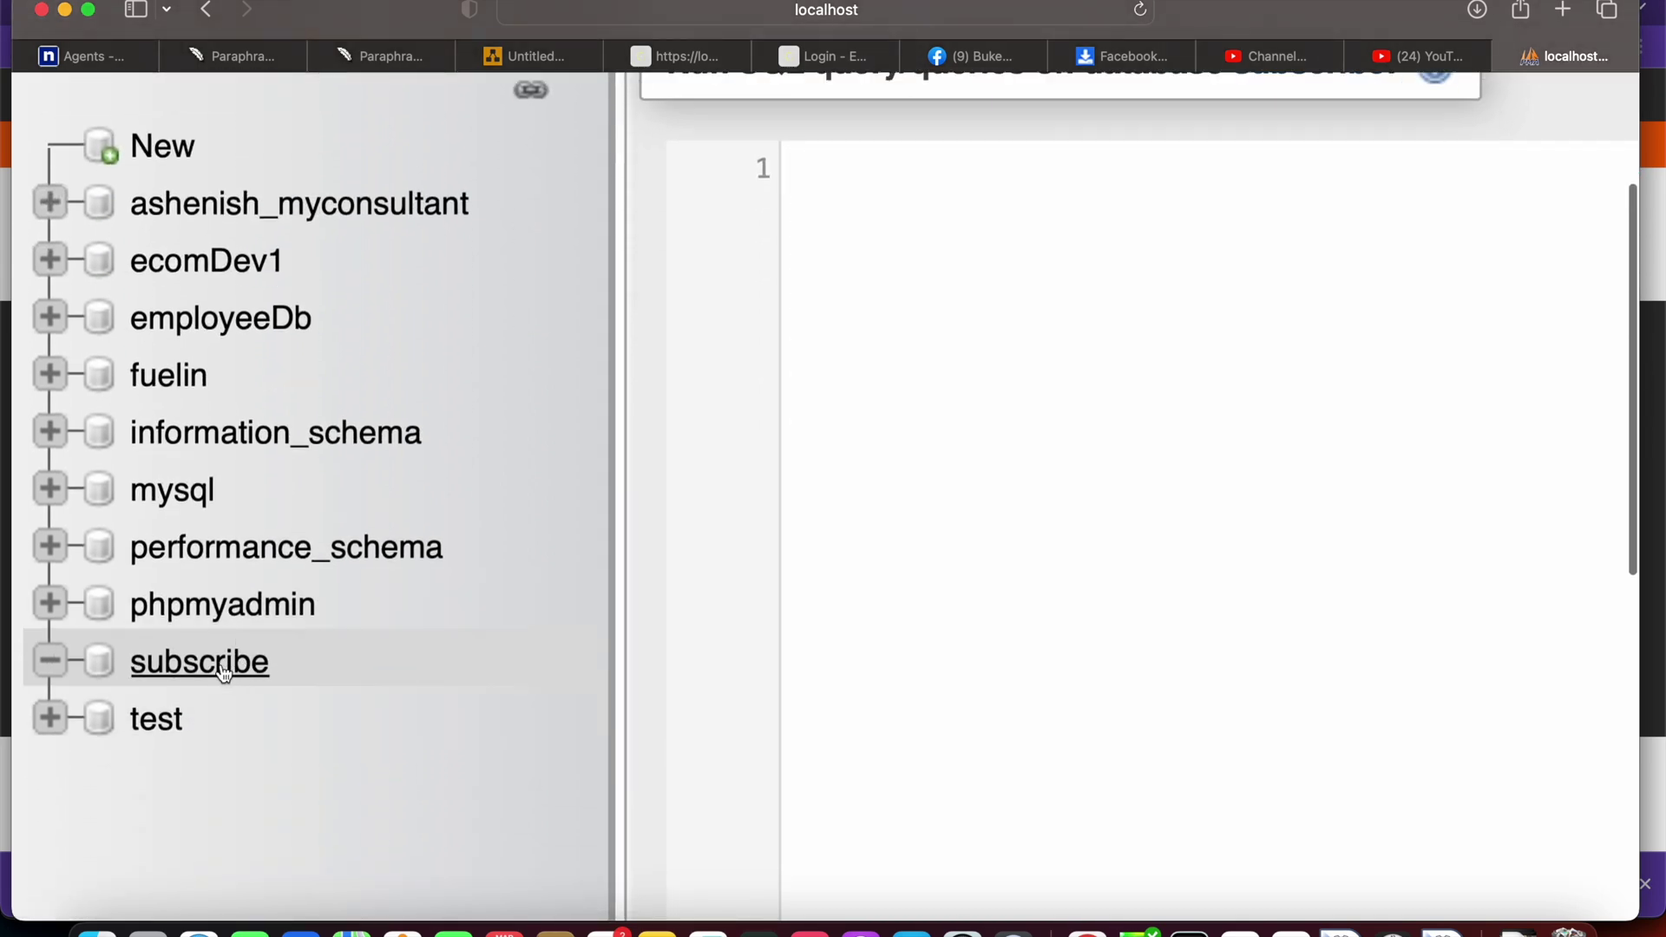
scroll(793, 455, up, 4)
scroll(793, 456, right, 7)
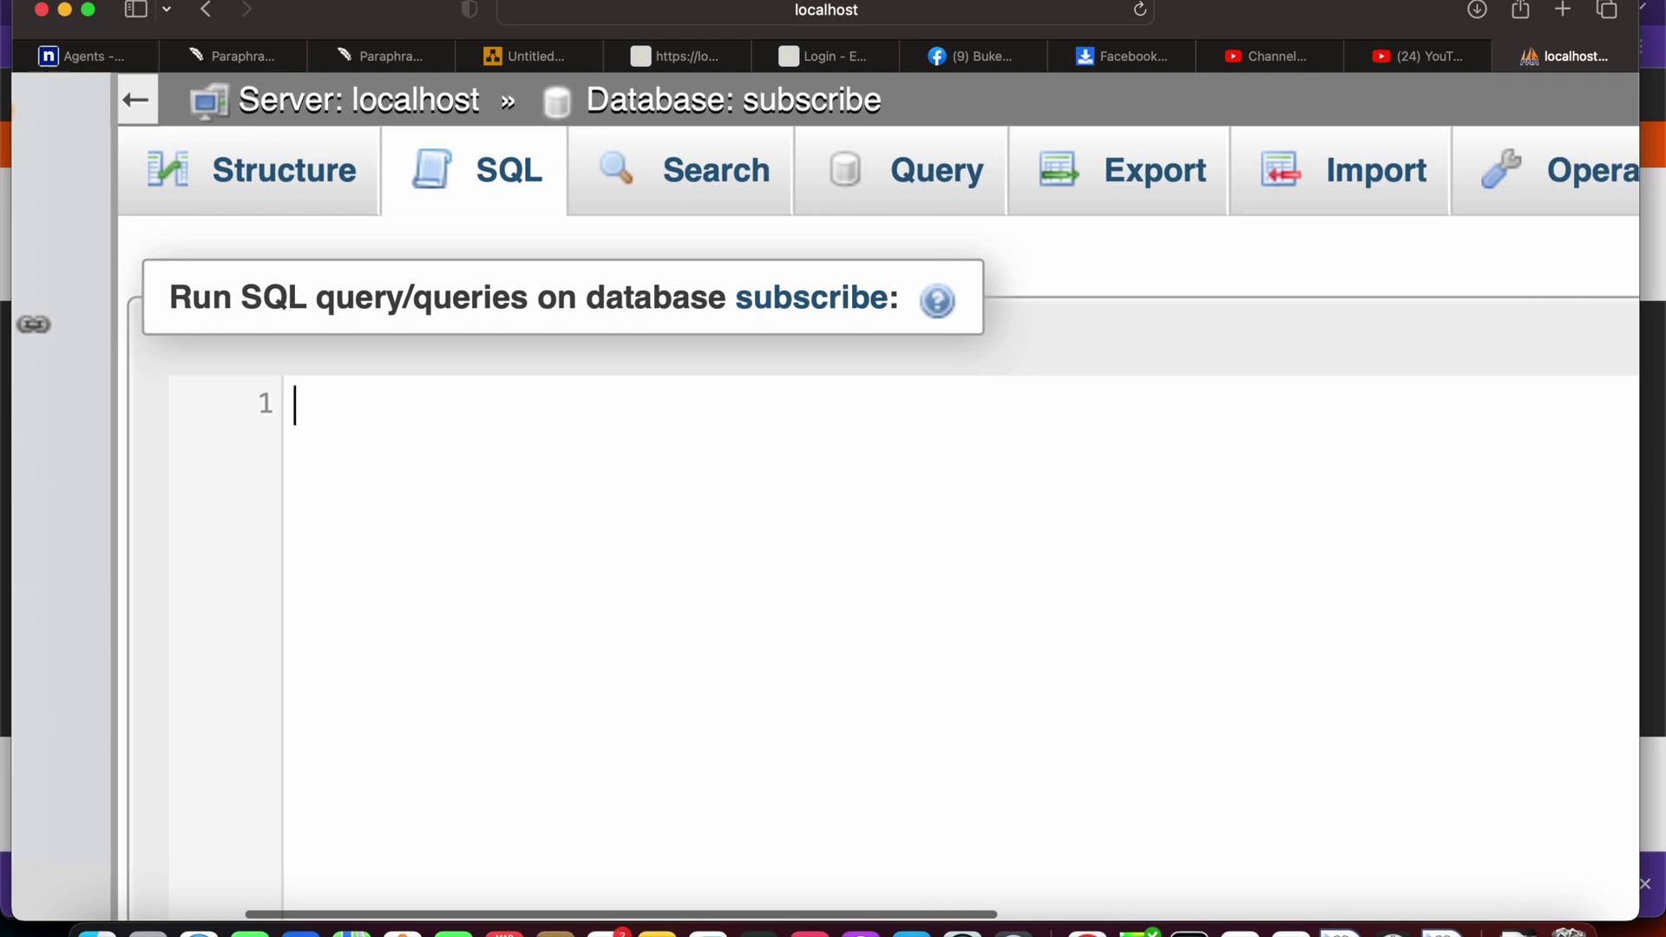
text(CREATE)
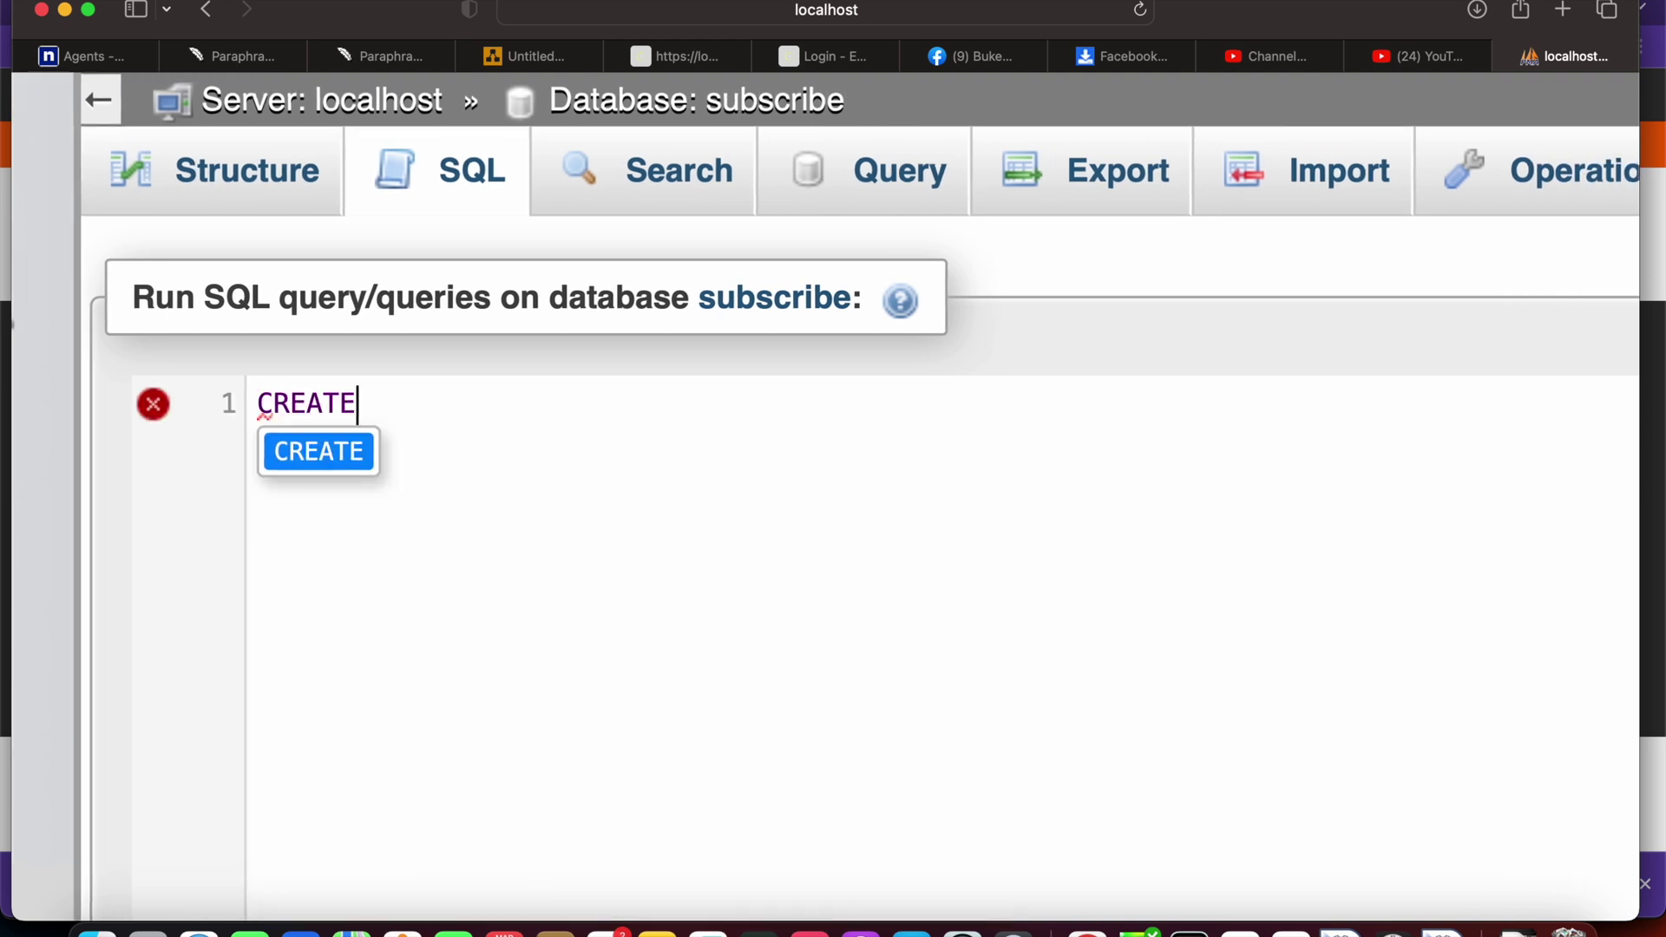
text( TABLE )
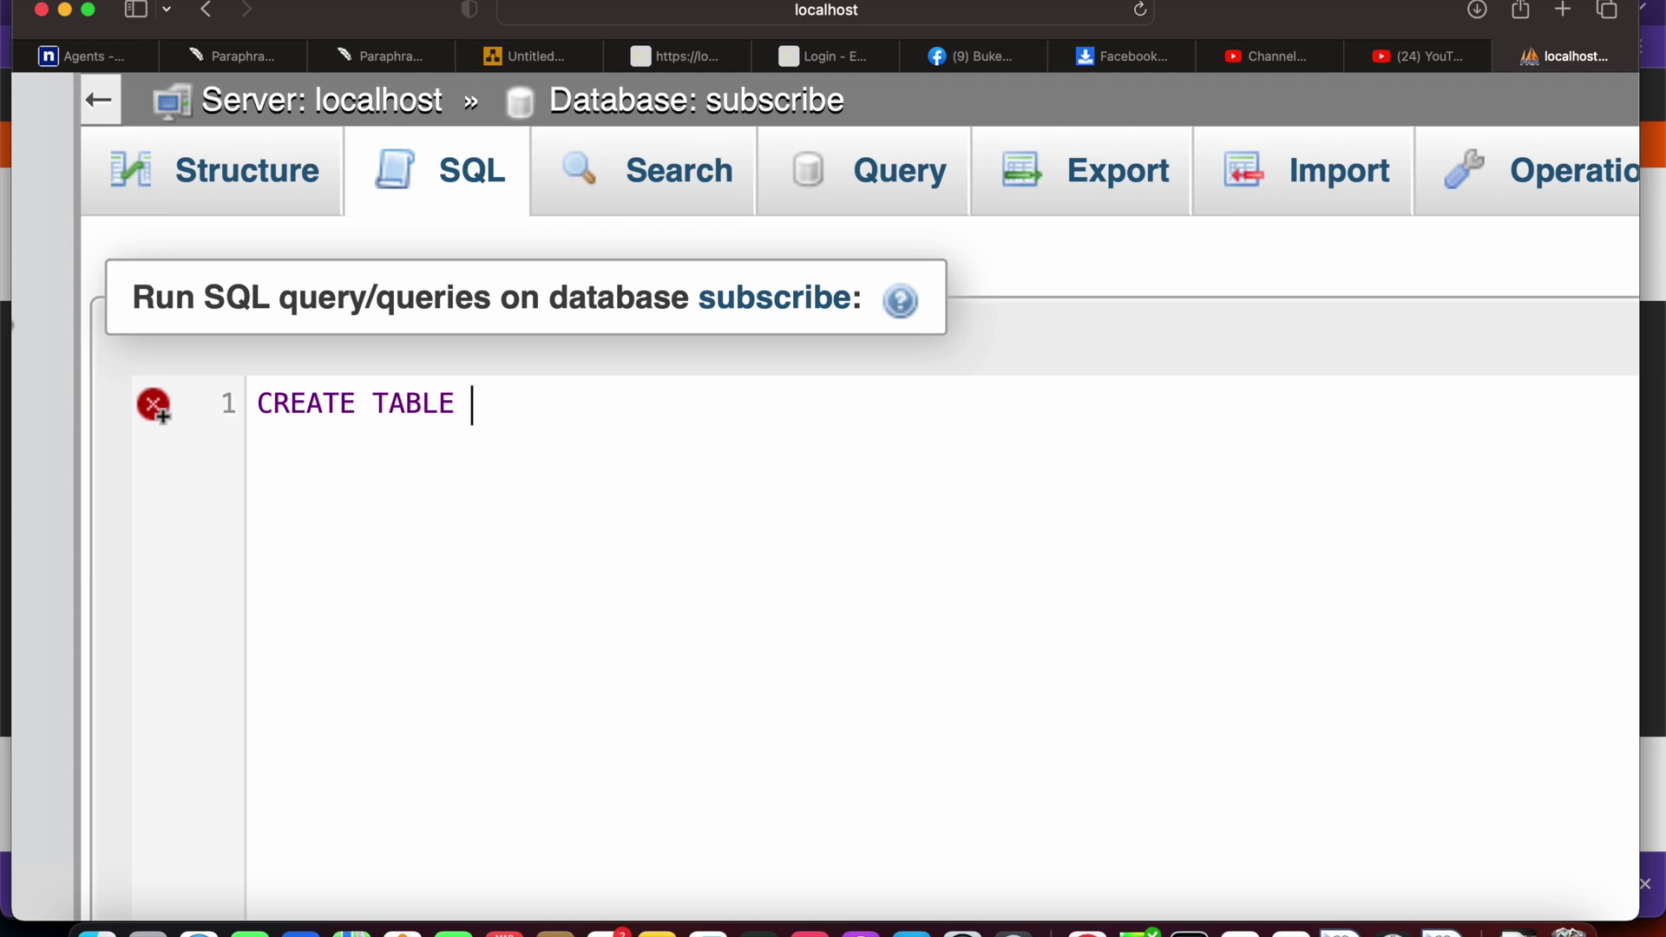
text(please)
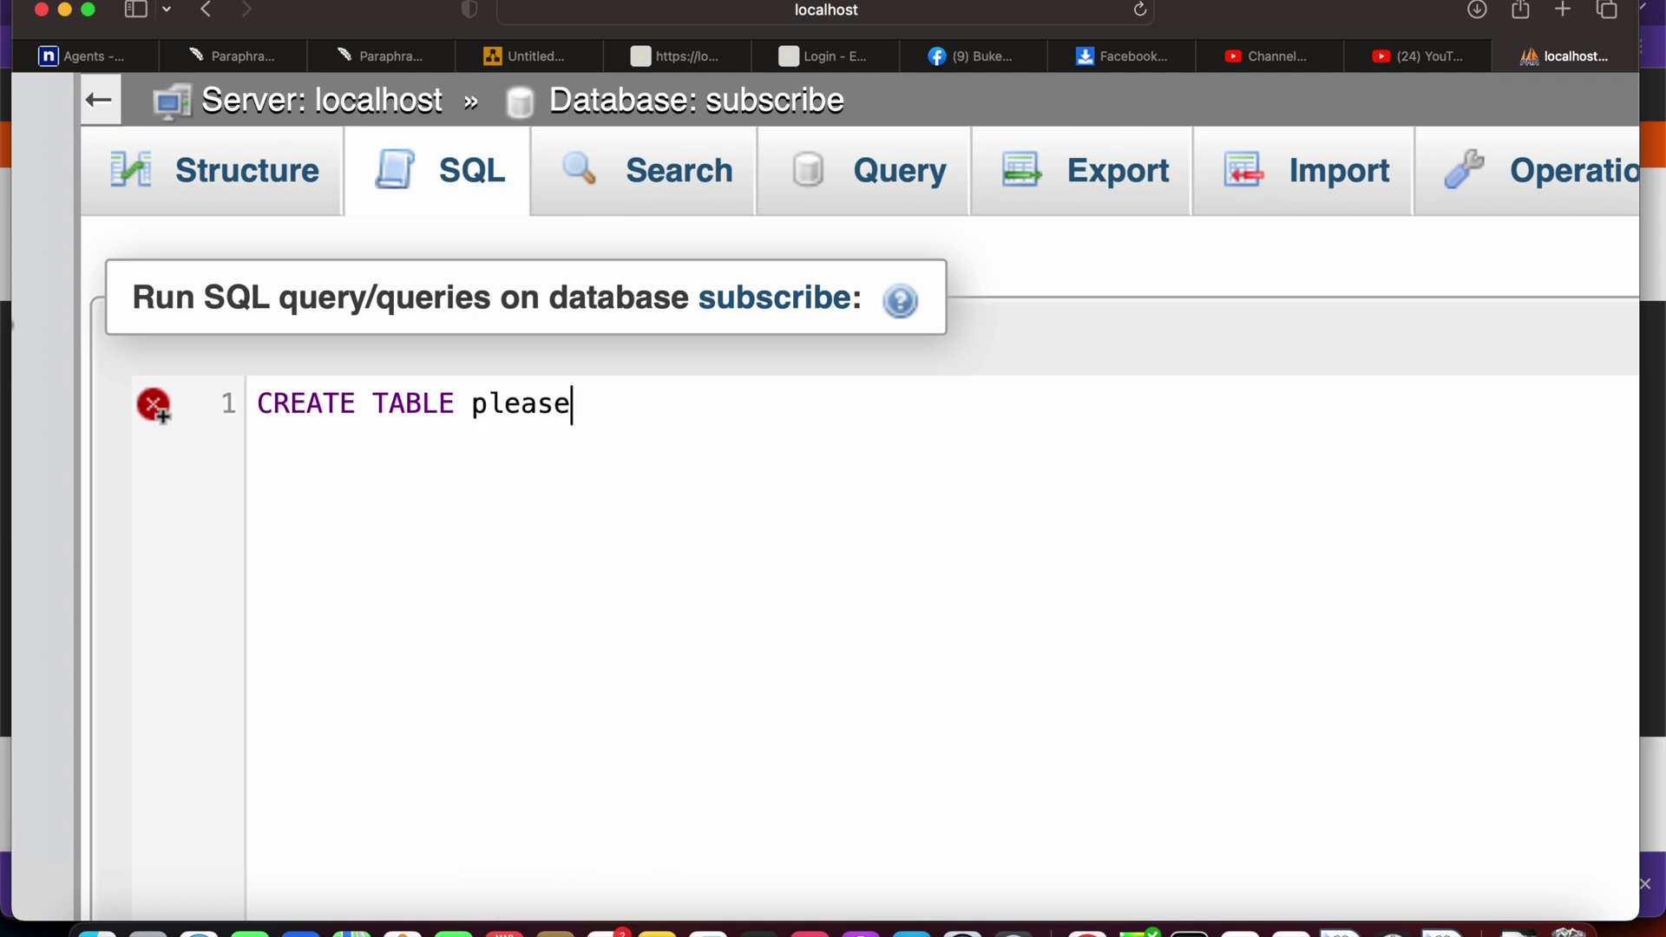
text(_subscib)
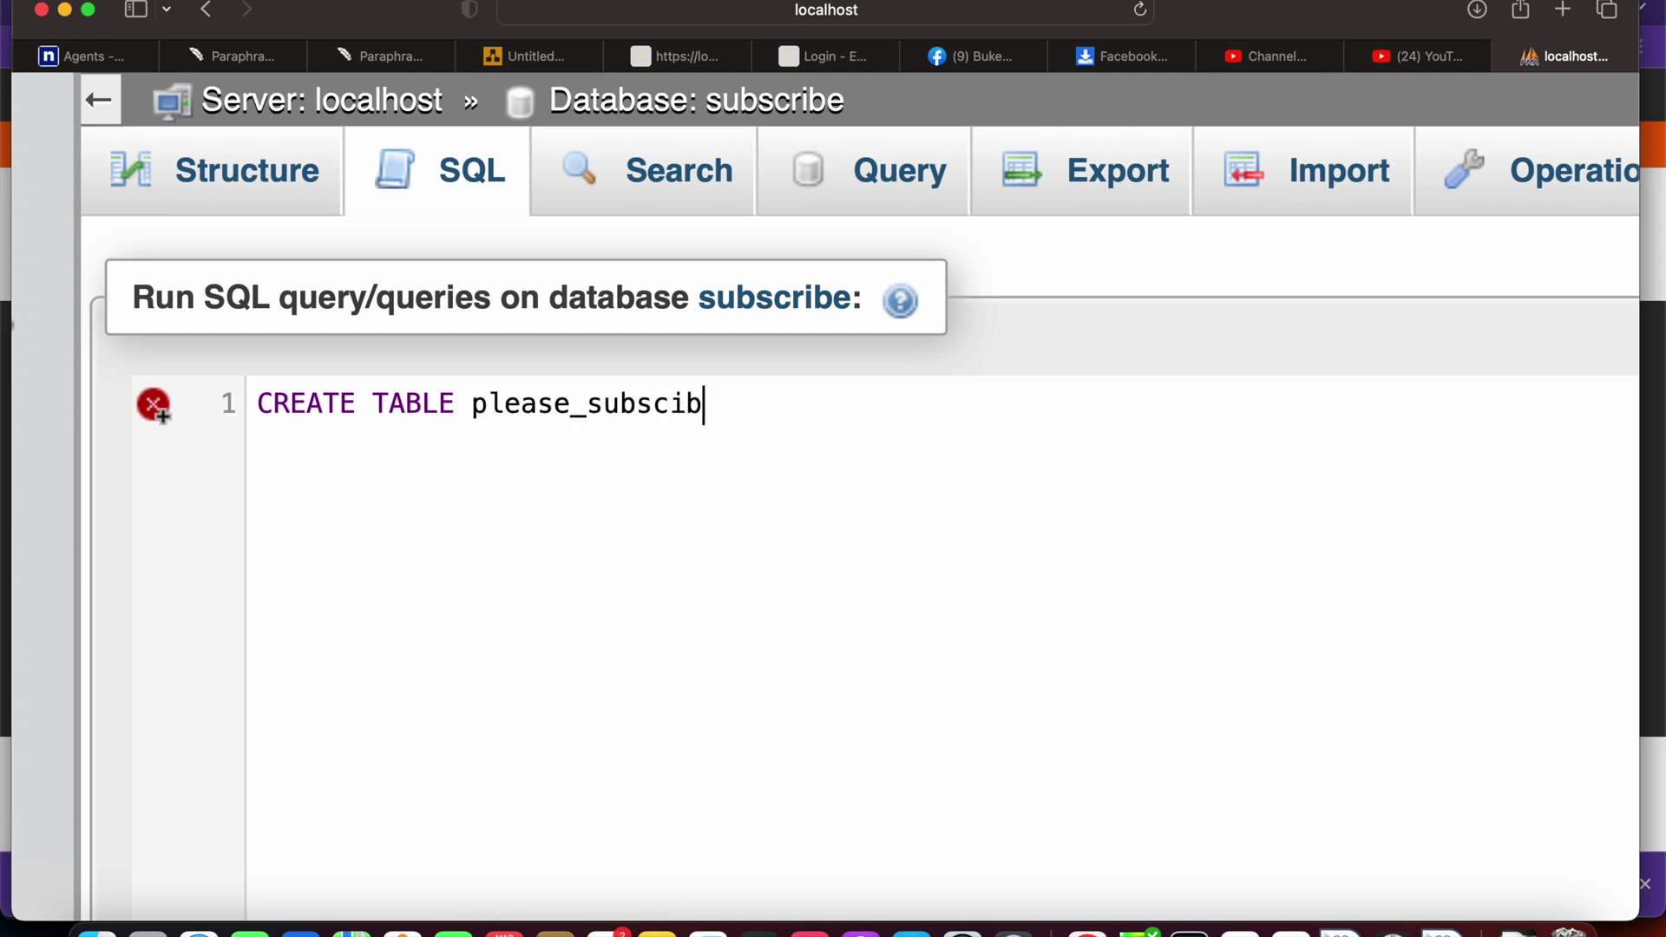
key(BackSpace)
key(BackSpace)
text(ribe())
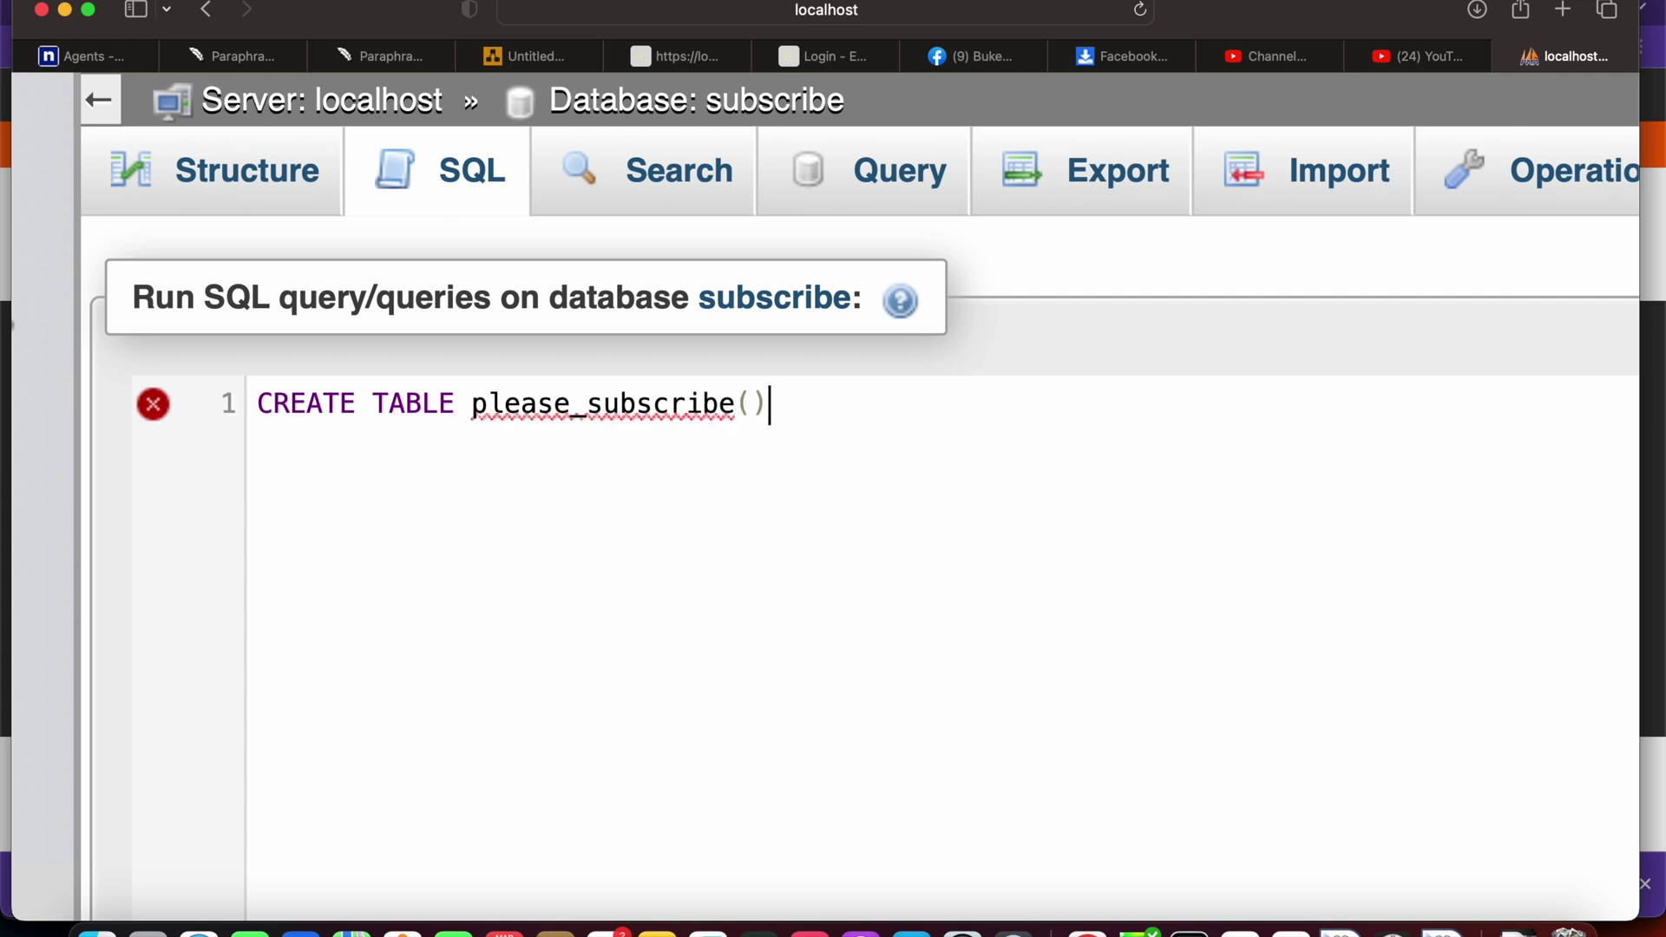